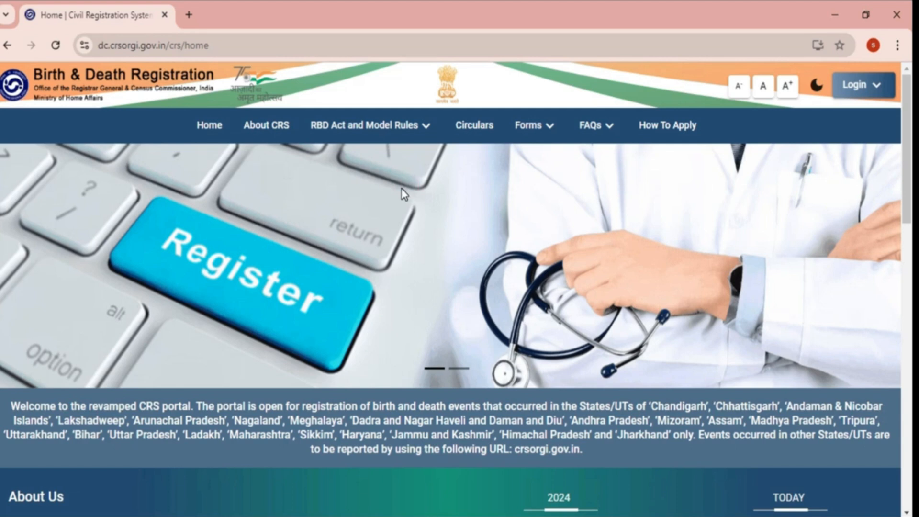
- Open the General Public login page and switch to its Sign Up form
{"action": "left_click", "coordinate": [862, 91]}
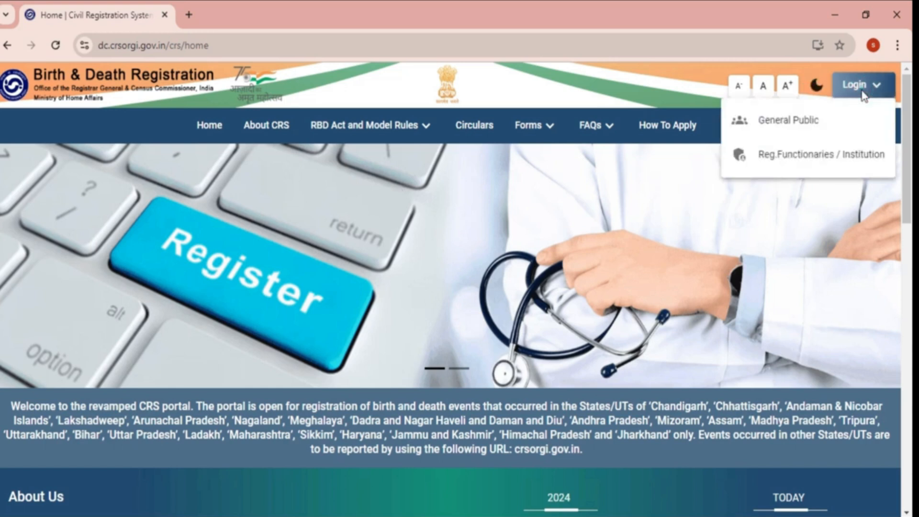
{"action": "left_click", "coordinate": [797, 121]}
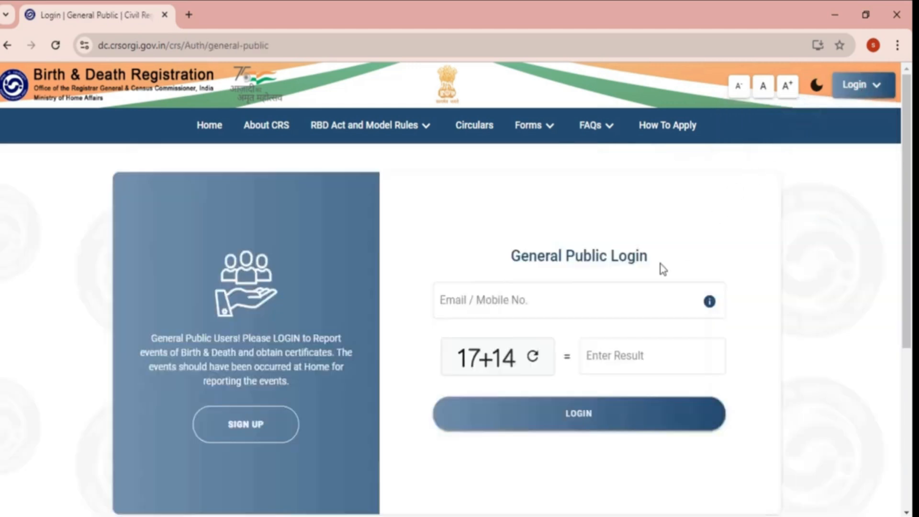
{"action": "left_click", "coordinate": [522, 302]}
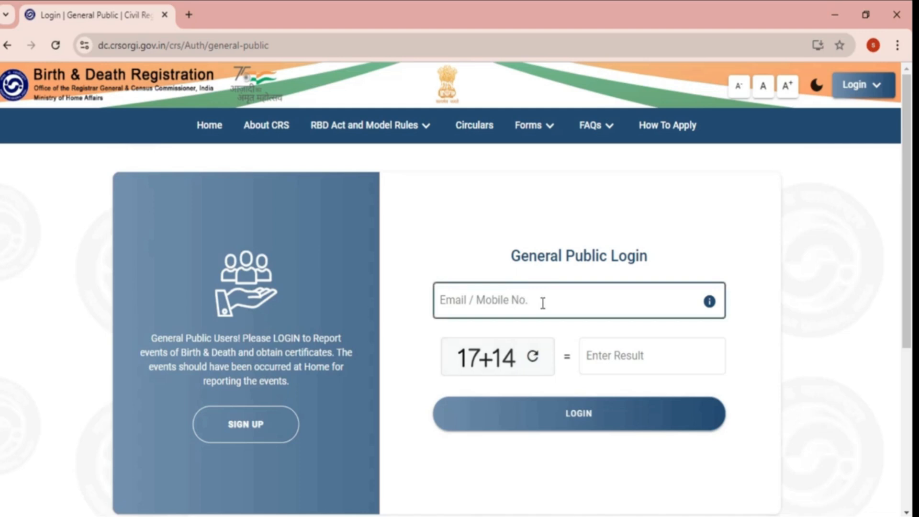
{"action": "left_click", "coordinate": [246, 436]}
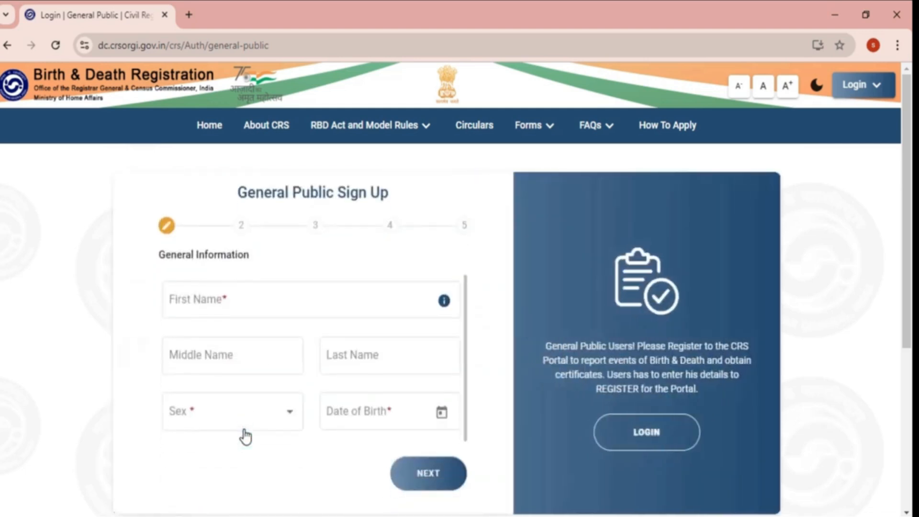
- Fill in the first and last name and set sex to Male
{"action": "left_click", "coordinate": [277, 301]}
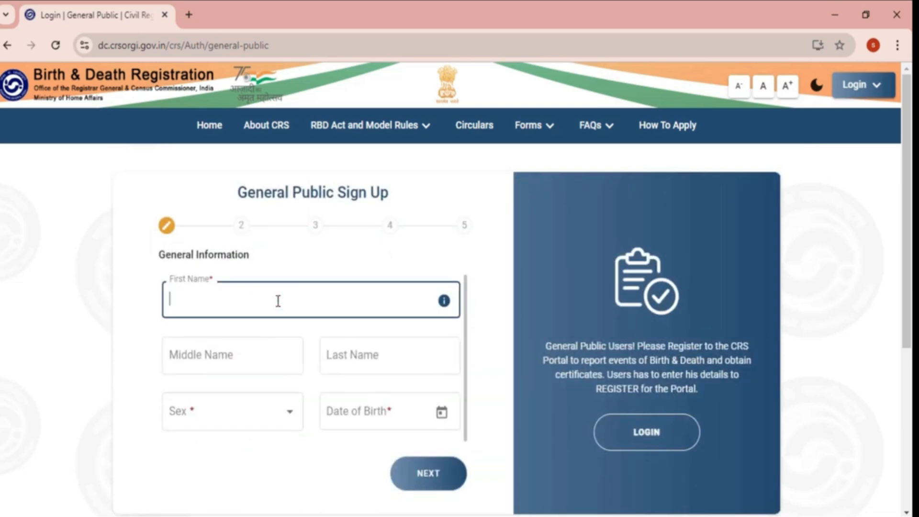
{"action": "left_click", "coordinate": [255, 365]}
{"action": "left_click", "coordinate": [361, 343]}
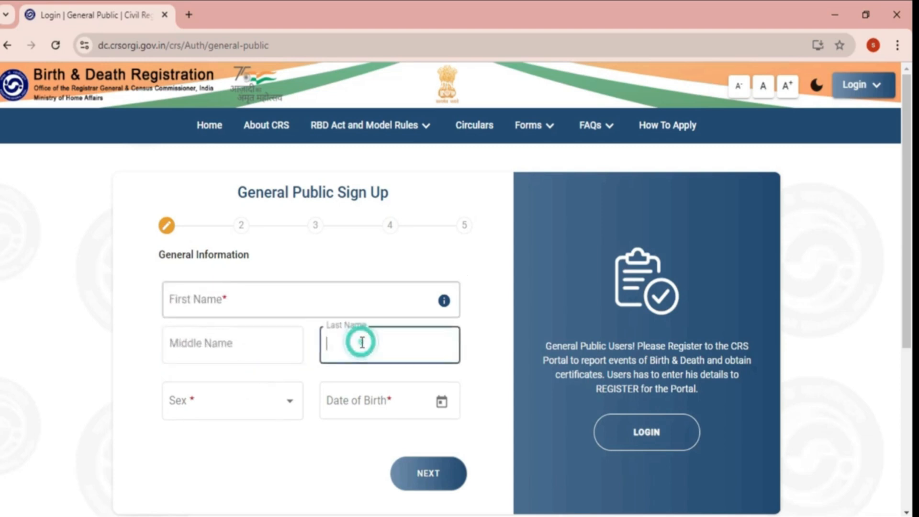
{"action": "left_click", "coordinate": [237, 406]}
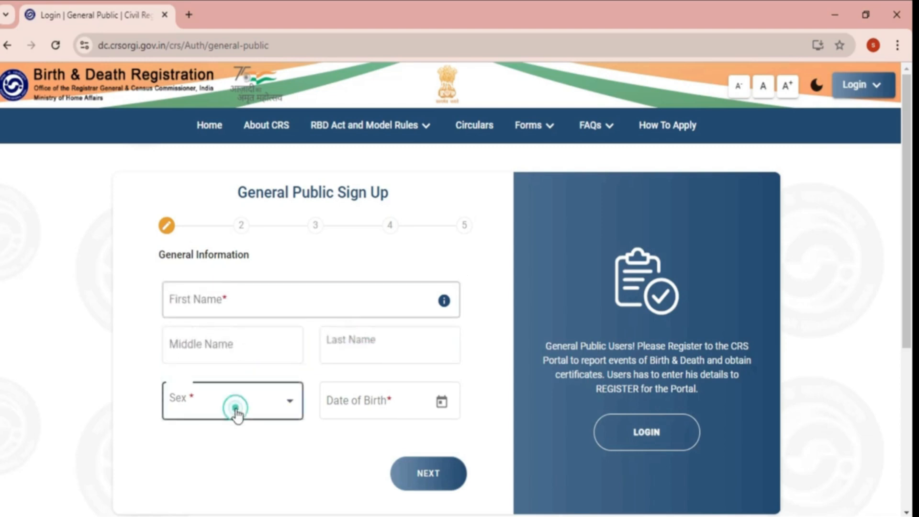
{"action": "left_click", "coordinate": [190, 450]}
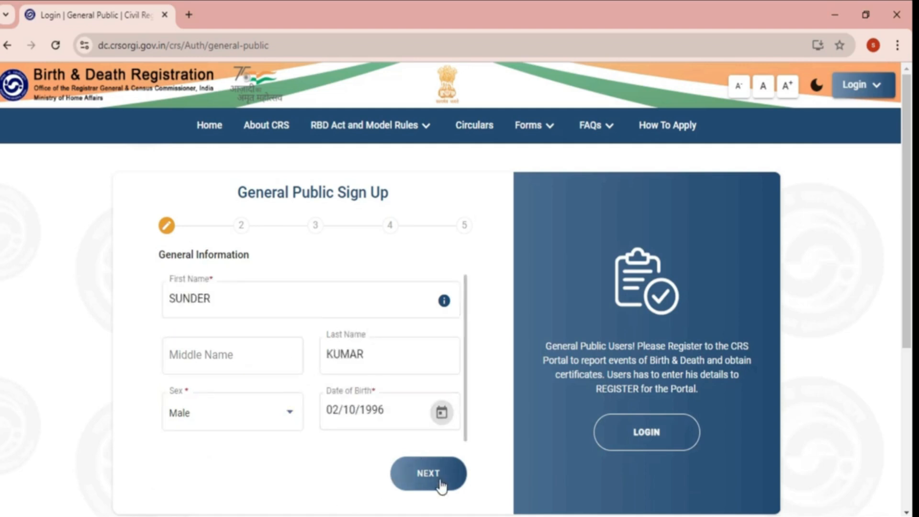
- On the address step, choose state Haryana, district Sirsa, sub-district Ellenabad, type Village, and the village name
{"action": "left_click", "coordinate": [429, 474]}
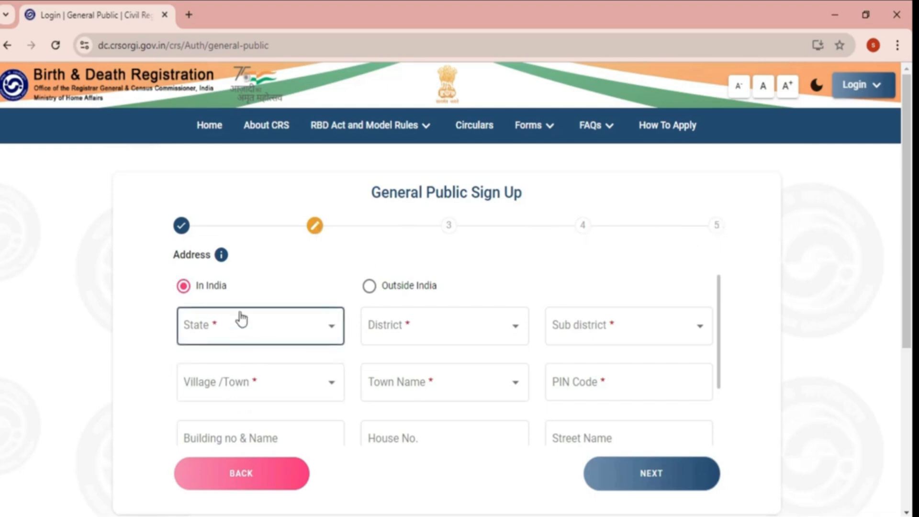
{"action": "left_click", "coordinate": [251, 332]}
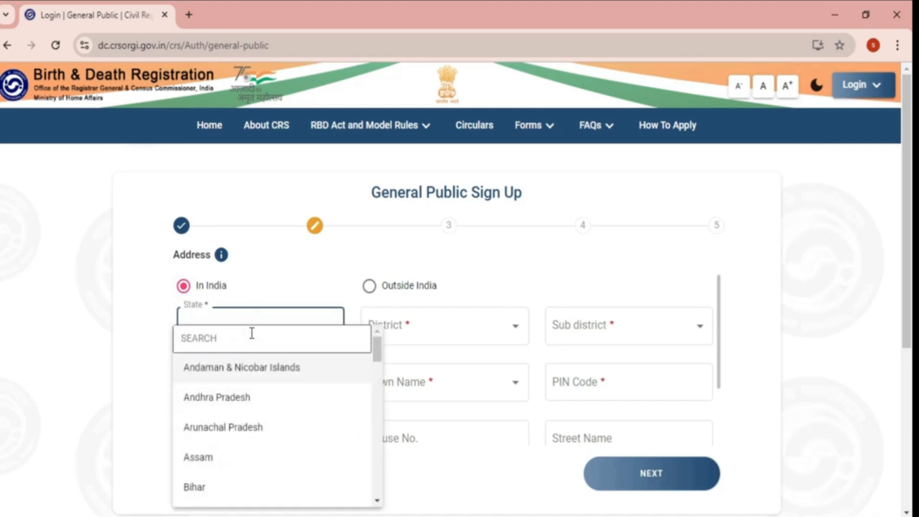
{"action": "scroll", "coordinate": [252, 335], "scroll_direction": "down", "scroll_amount": 3}
{"action": "scroll", "coordinate": [267, 412], "scroll_direction": "down", "scroll_amount": 2}
{"action": "left_click", "coordinate": [262, 429]}
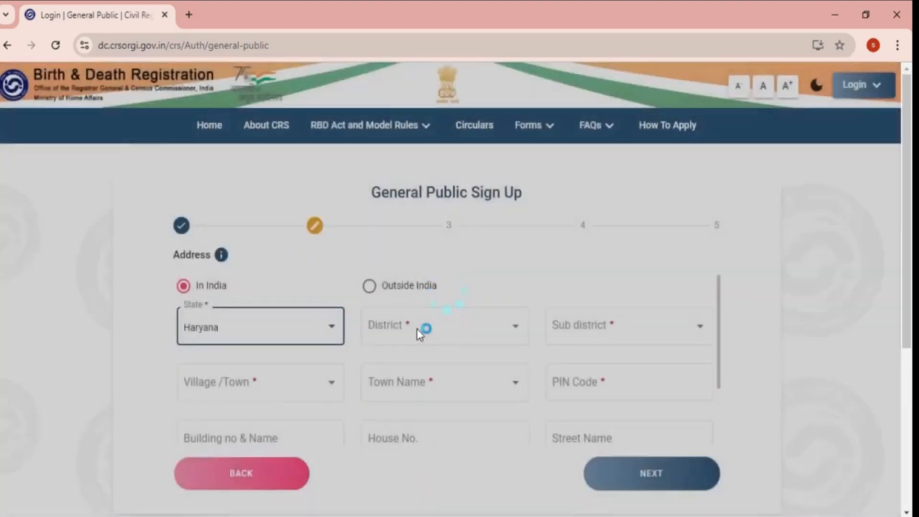
{"action": "left_click", "coordinate": [420, 330]}
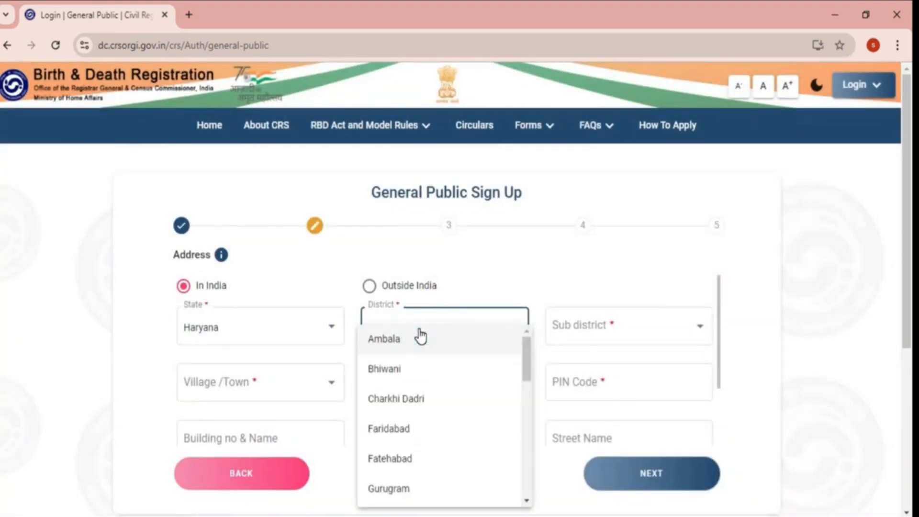
{"action": "scroll", "coordinate": [420, 336], "scroll_direction": "down", "scroll_amount": 9}
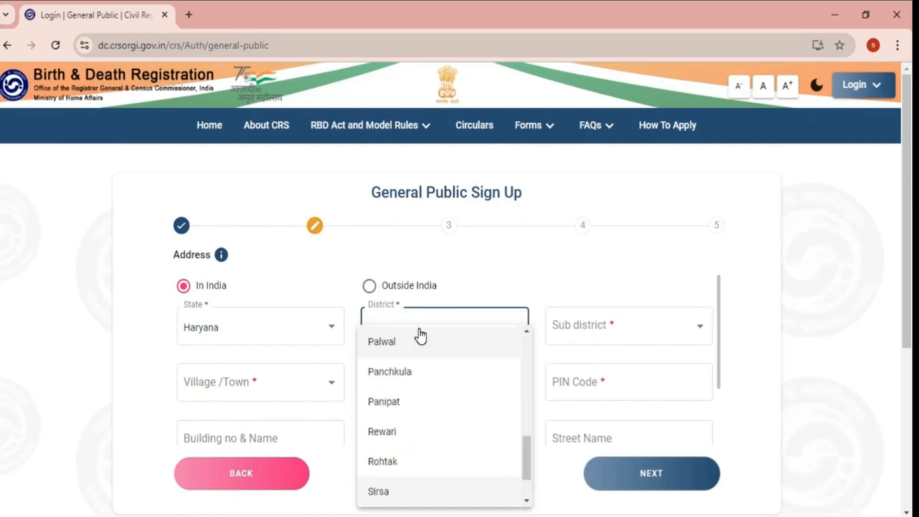
{"action": "left_click", "coordinate": [379, 492]}
{"action": "left_click", "coordinate": [589, 373]}
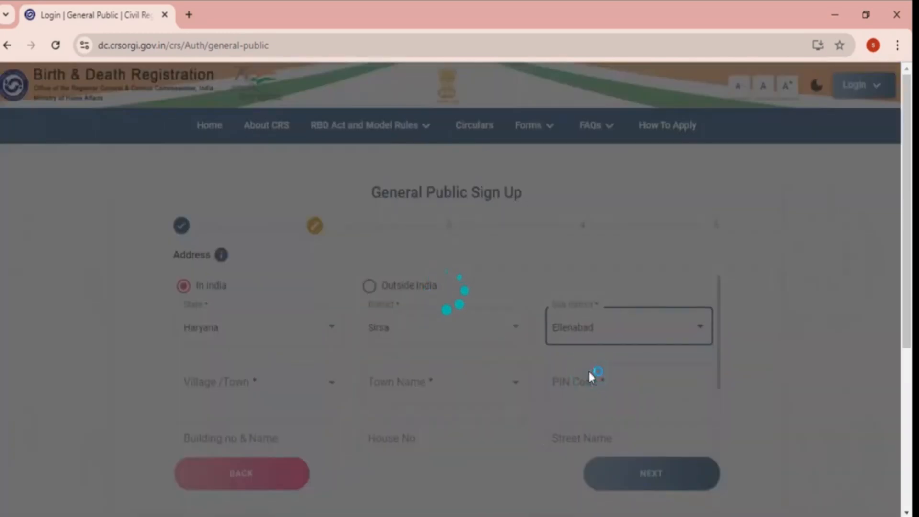
{"action": "left_click", "coordinate": [266, 381]}
{"action": "left_click", "coordinate": [235, 427]}
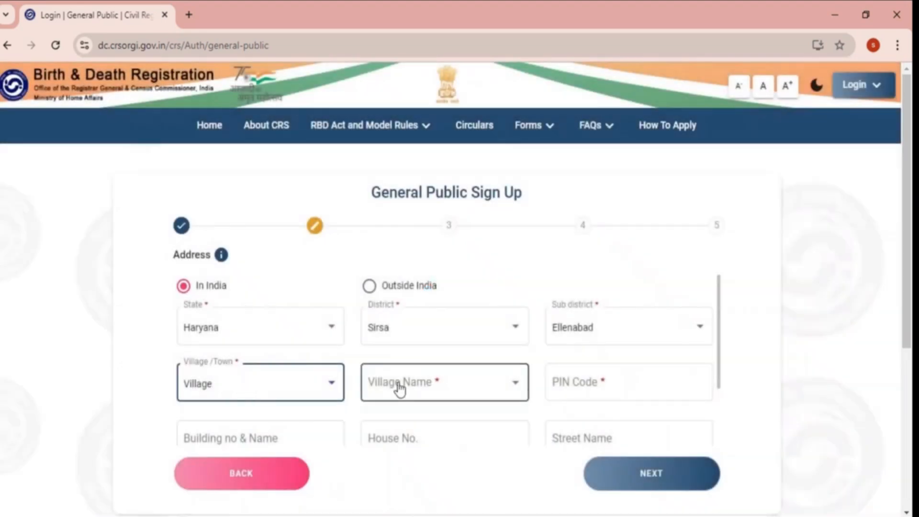
{"action": "left_click", "coordinate": [400, 390]}
{"action": "scroll", "coordinate": [401, 390], "scroll_direction": "down", "scroll_amount": 10}
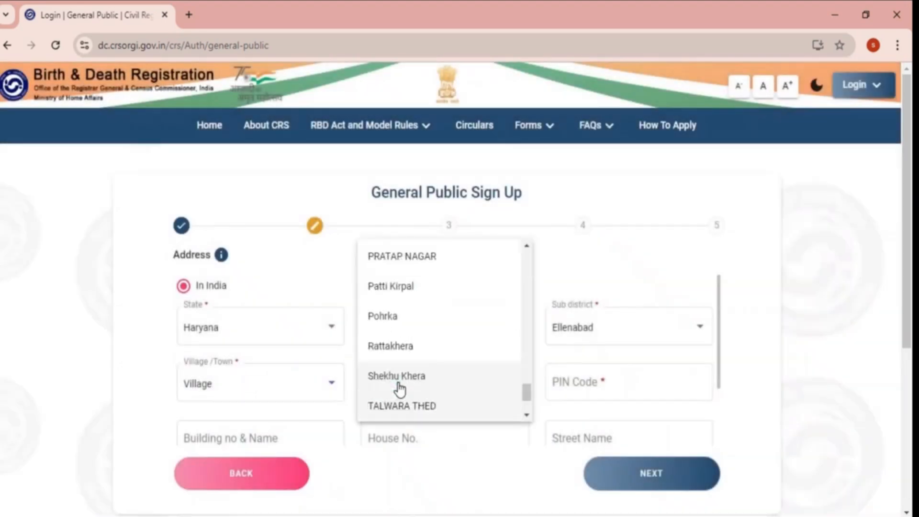
{"action": "left_click", "coordinate": [403, 403]}
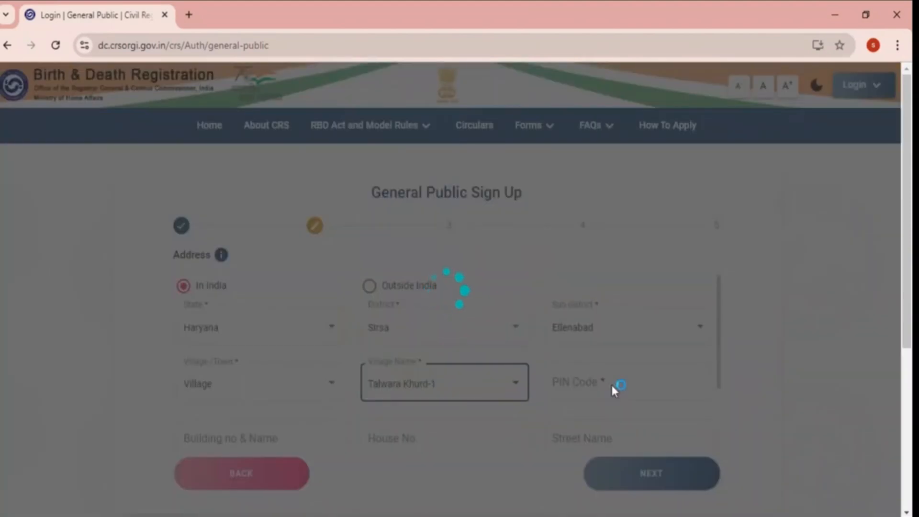
- Fill in the PIN code, building, house number, street and locality, then continue to Aadhaar and Nationality
{"action": "left_click", "coordinate": [605, 382]}
{"action": "type", "text": "125102"}
{"action": "left_click", "coordinate": [267, 438]}
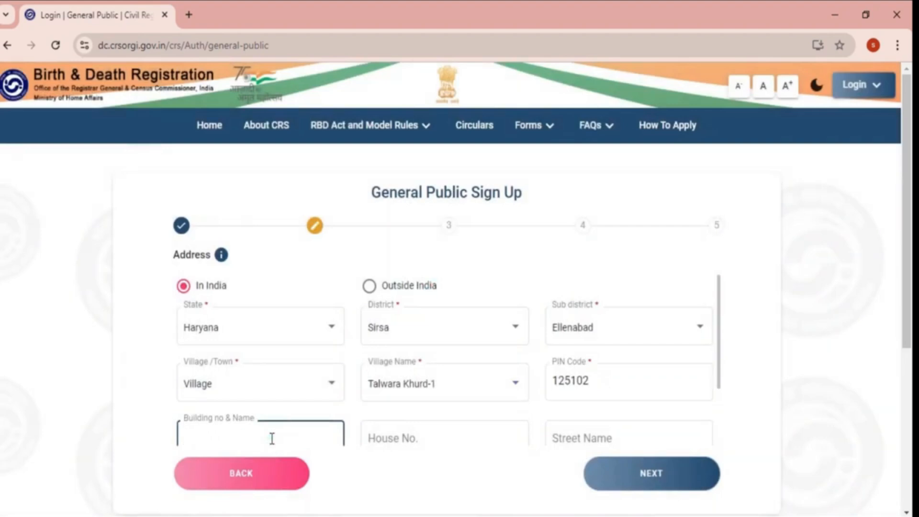
{"action": "scroll", "coordinate": [273, 439], "scroll_direction": "down", "scroll_amount": 2}
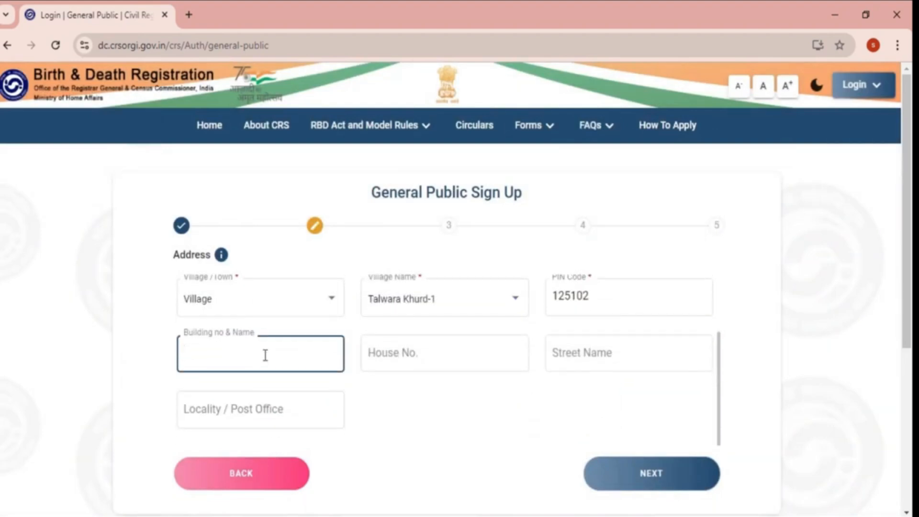
{"action": "left_click", "coordinate": [433, 355]}
{"action": "left_click", "coordinate": [586, 360]}
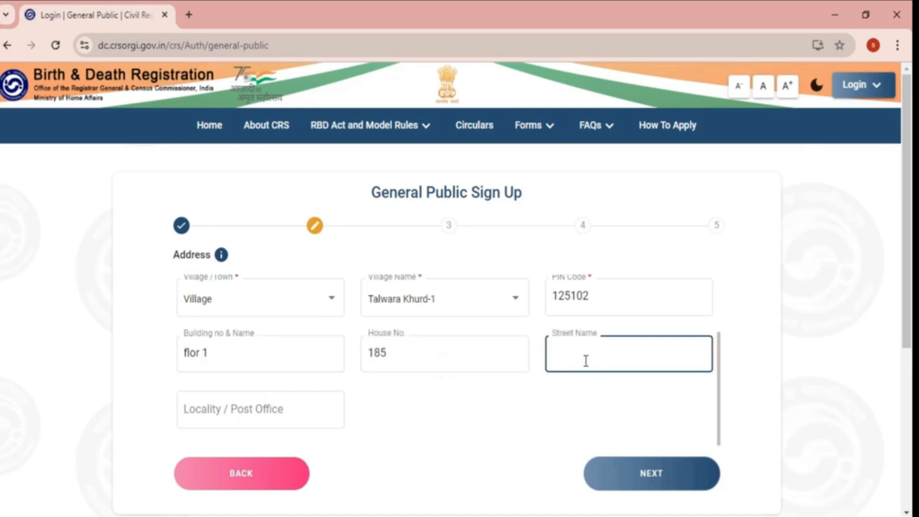
{"action": "left_click", "coordinate": [273, 414]}
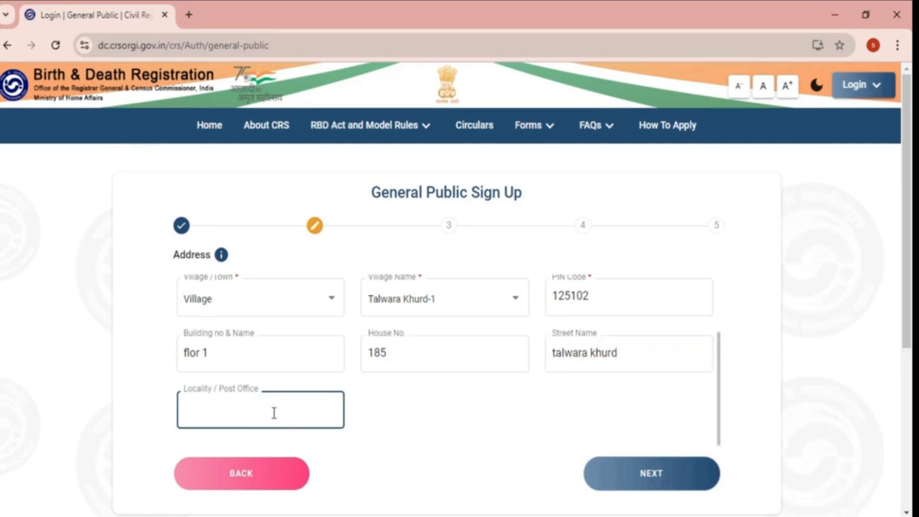
{"action": "scroll", "coordinate": [318, 366], "scroll_direction": "up", "scroll_amount": 2}
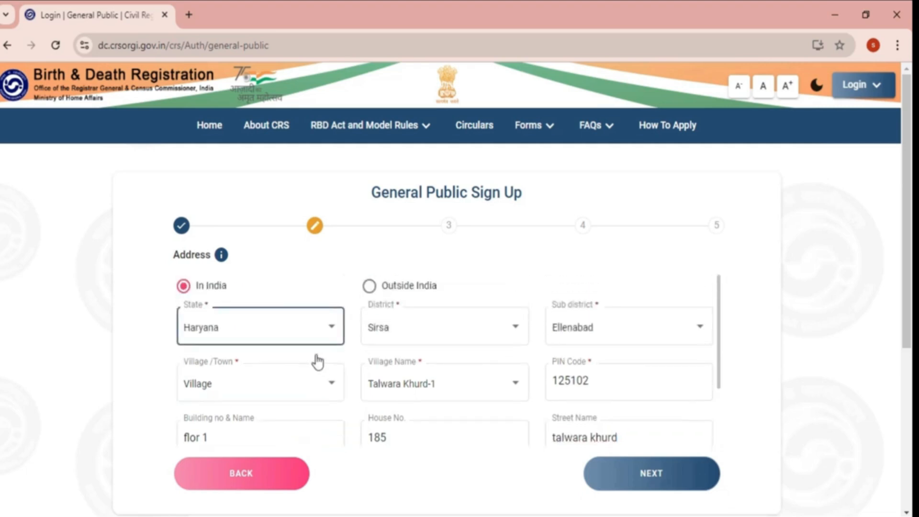
{"action": "scroll", "coordinate": [318, 362], "scroll_direction": "down", "scroll_amount": 2}
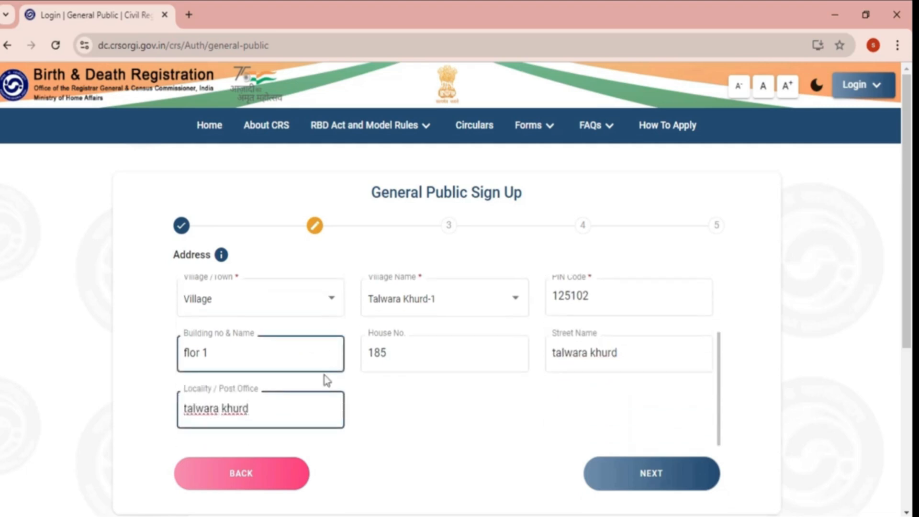
{"action": "left_click", "coordinate": [661, 476]}
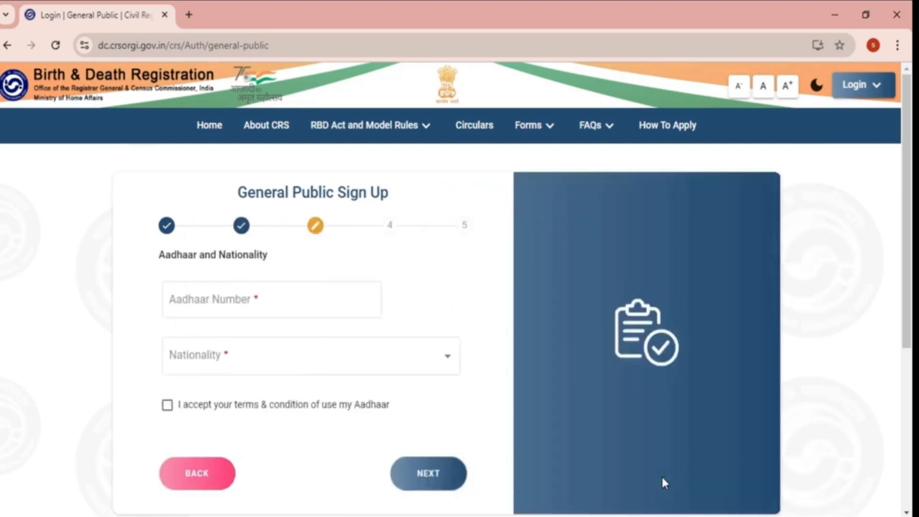
- Enter the Aadhaar number, set nationality to Indian, accept the terms and continue
{"action": "left_click", "coordinate": [271, 294]}
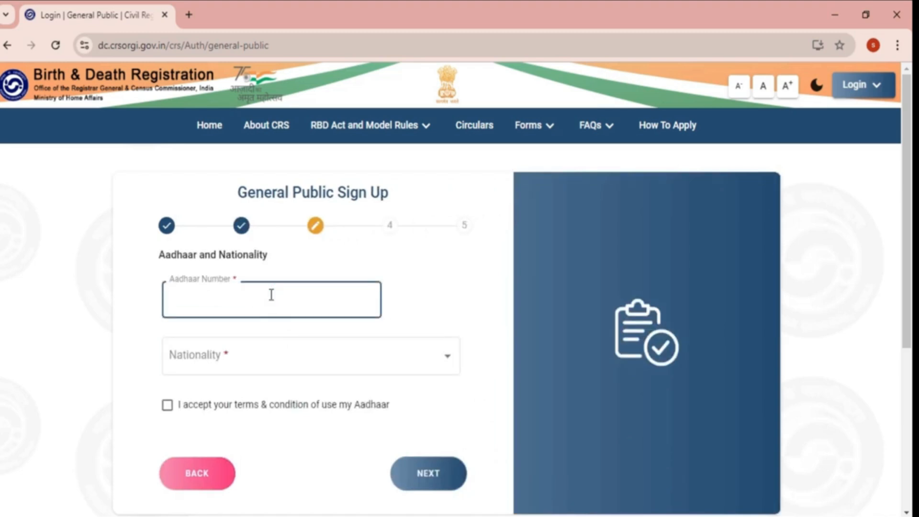
{"action": "left_click", "coordinate": [247, 351]}
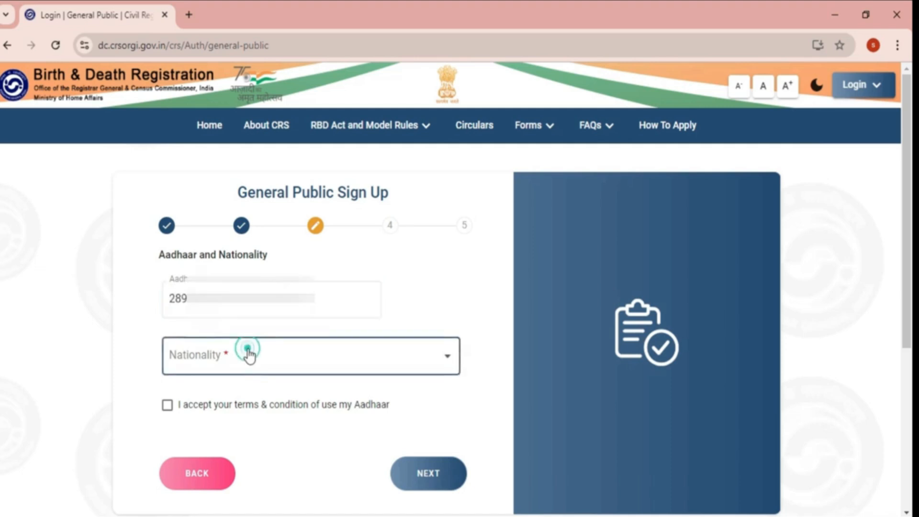
{"action": "left_click", "coordinate": [210, 376]}
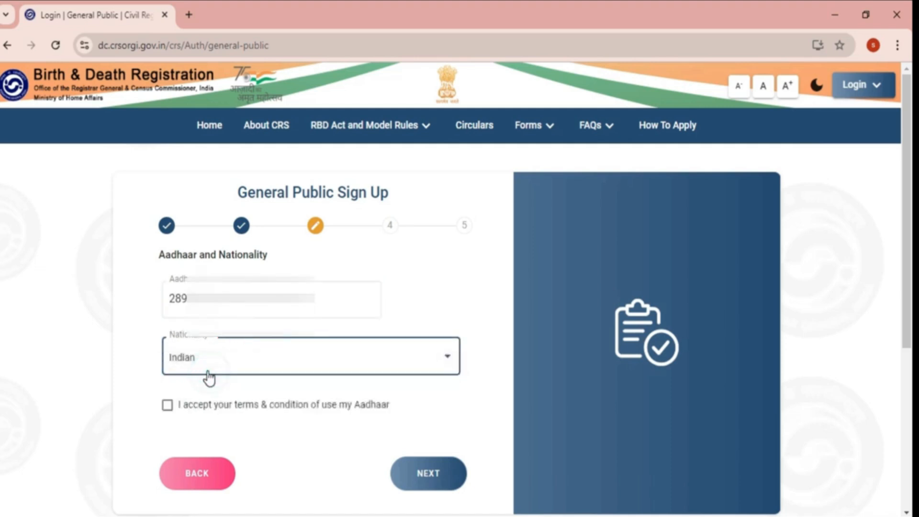
{"action": "left_click", "coordinate": [168, 407]}
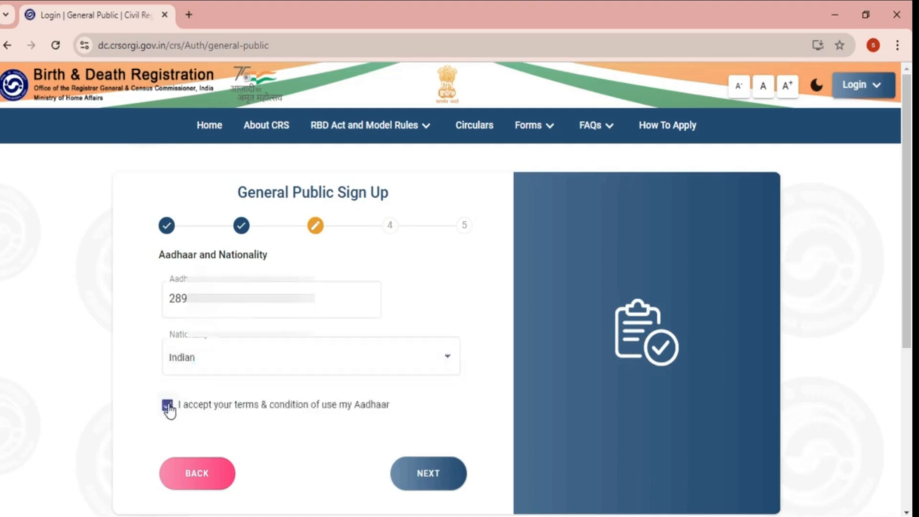
{"action": "left_click", "coordinate": [432, 488]}
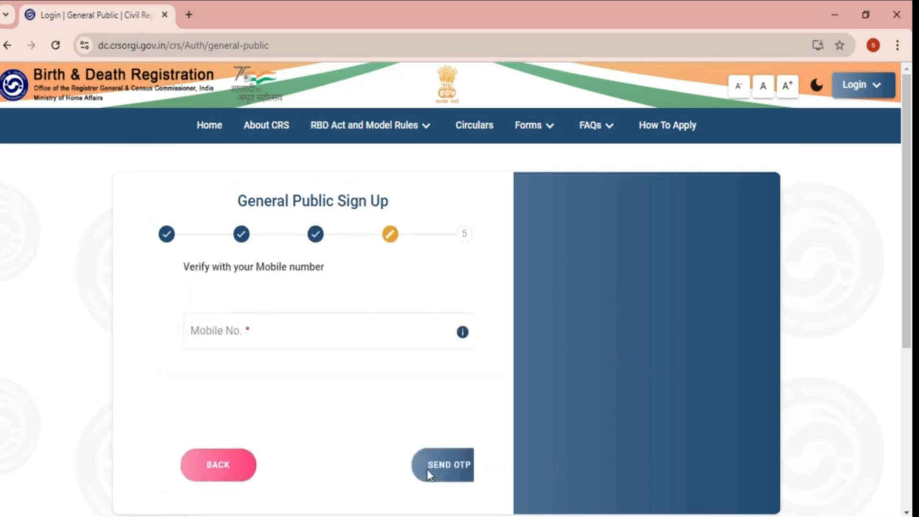
- Enter the mobile number, verify it with the OTP and continue to email authentication
{"action": "left_click", "coordinate": [246, 336]}
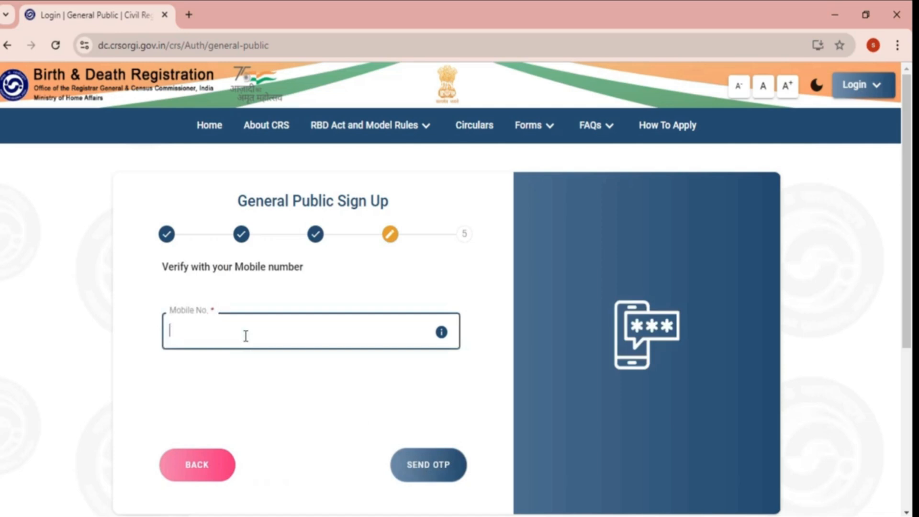
{"action": "type", "text": "702"}
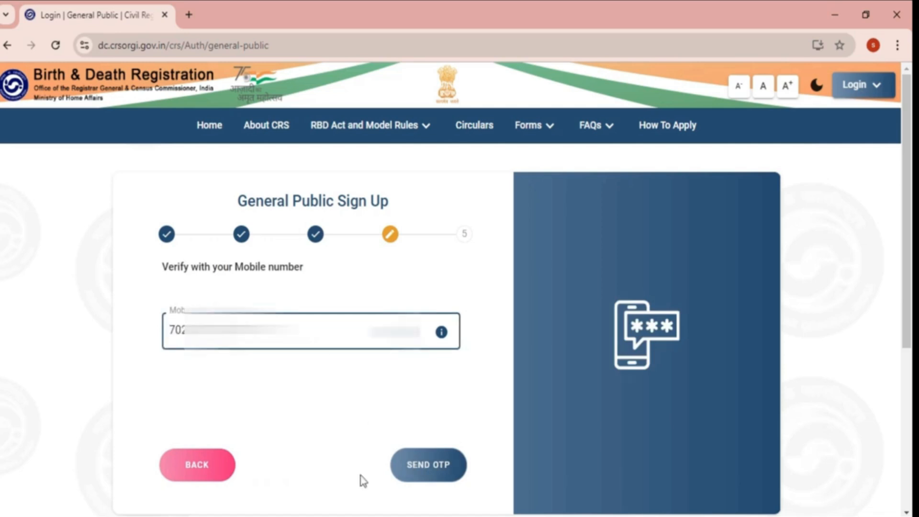
{"action": "left_click", "coordinate": [419, 467]}
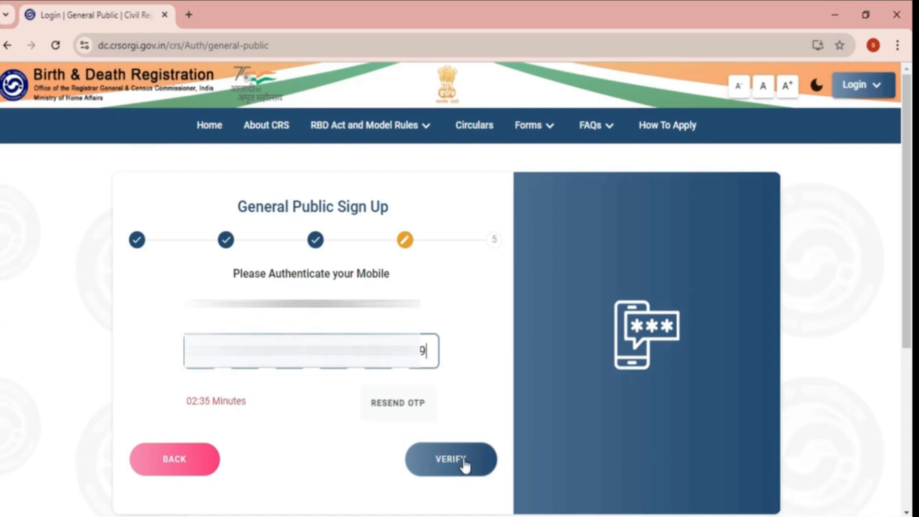
{"action": "left_click", "coordinate": [463, 461]}
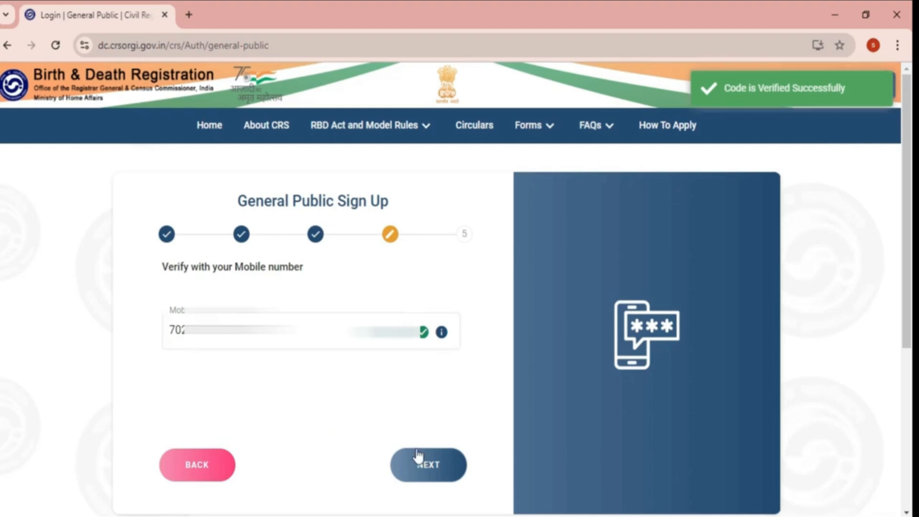
{"action": "left_click", "coordinate": [432, 473]}
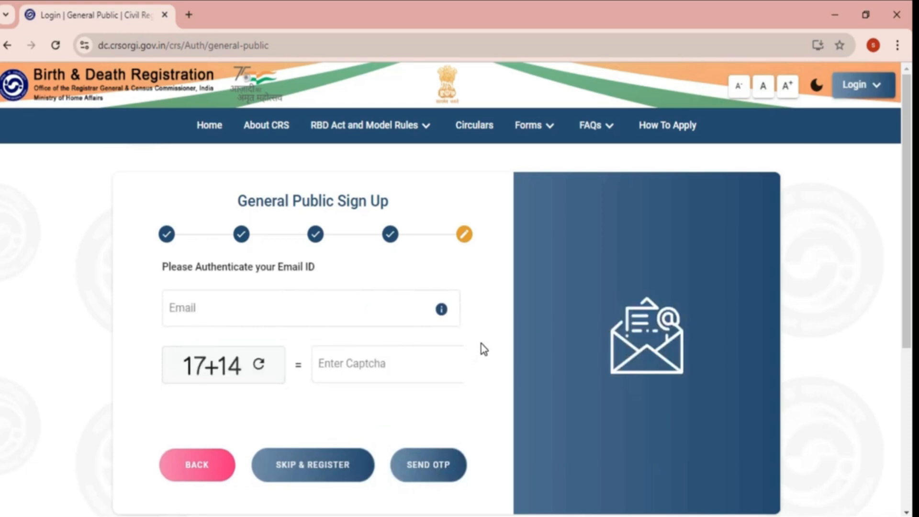
- Leave the email unverified and finish with SKIP & REGISTER
{"action": "left_click", "coordinate": [318, 312]}
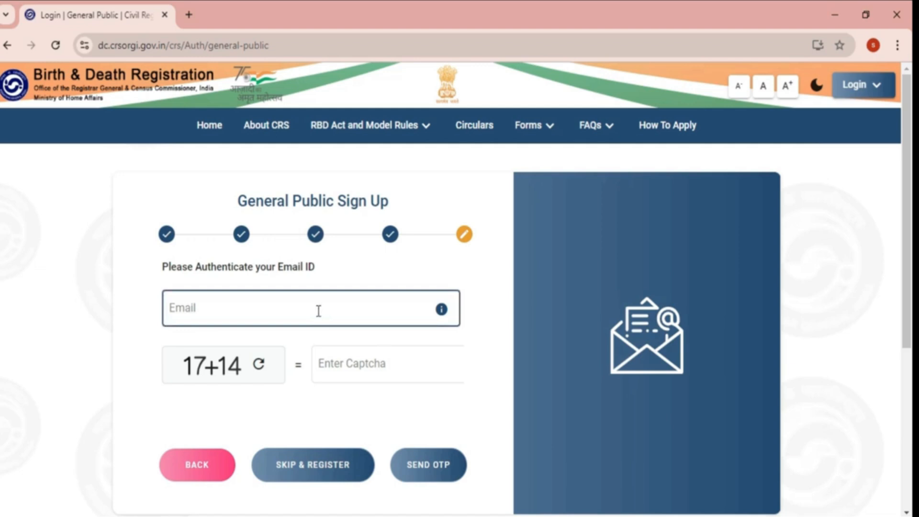
{"action": "left_click", "coordinate": [309, 474]}
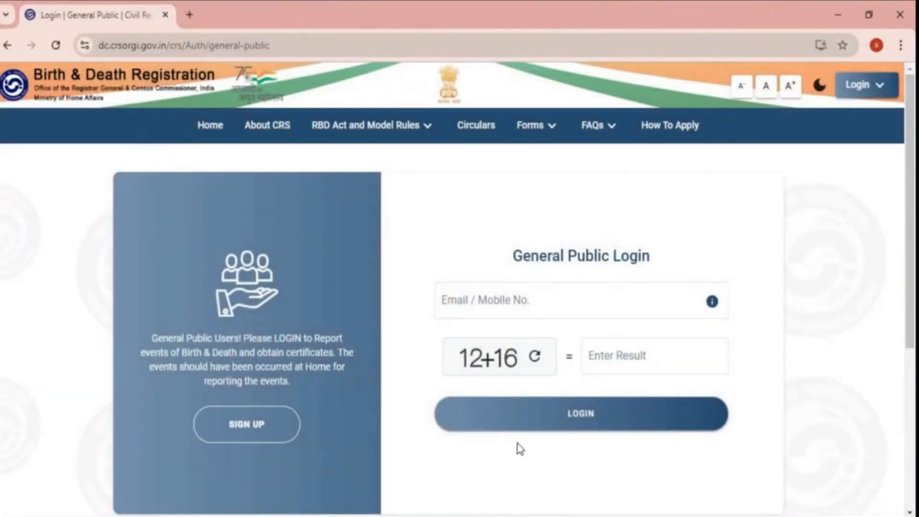
- Log in with the registered mobile number and captcha answer 28
{"action": "left_click", "coordinate": [543, 298]}
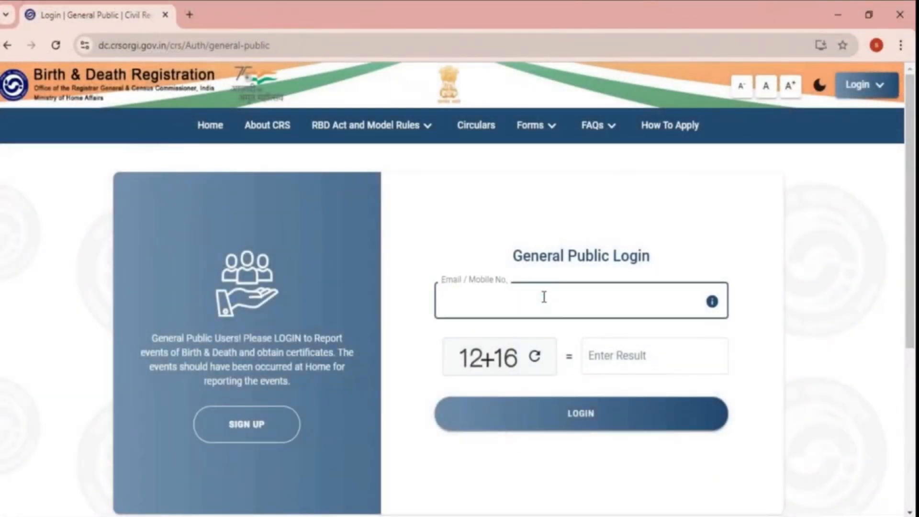
{"action": "type", "text": "99"}
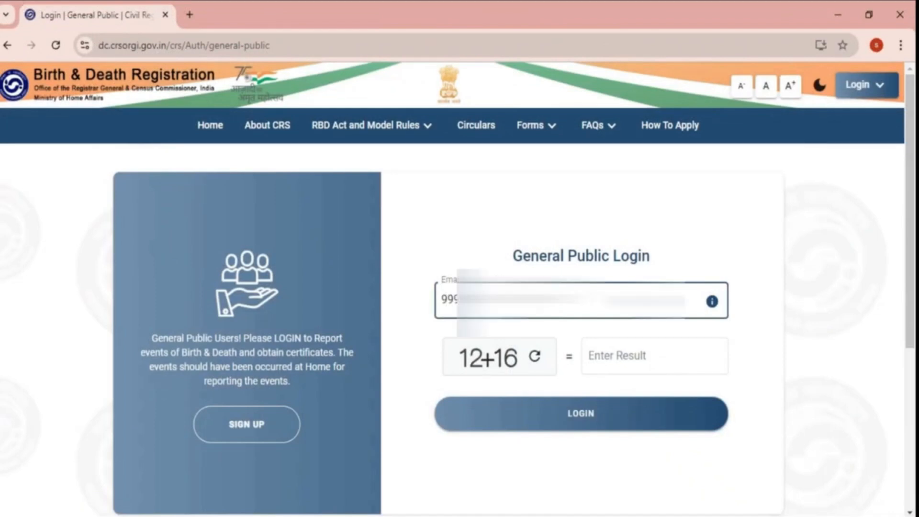
{"action": "left_click", "coordinate": [624, 357]}
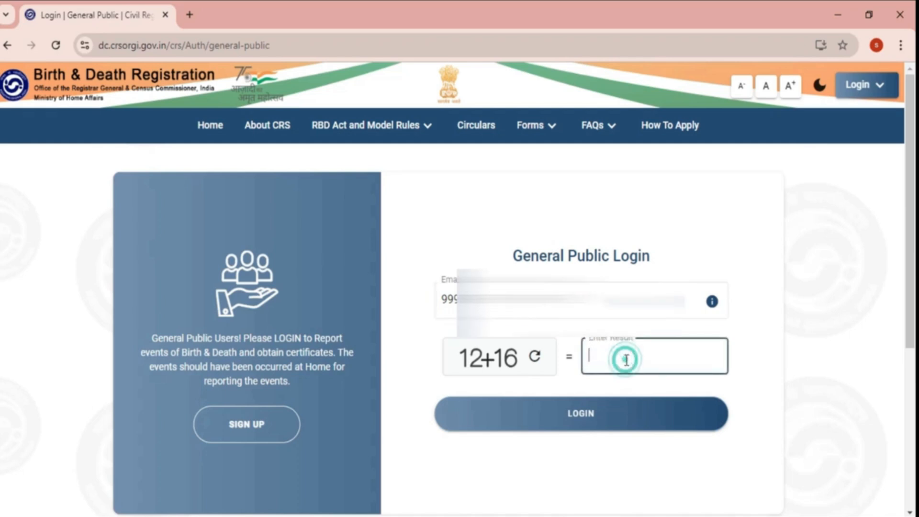
{"action": "left_click", "coordinate": [613, 358]}
{"action": "type", "text": "28"}
{"action": "left_click", "coordinate": [588, 417]}
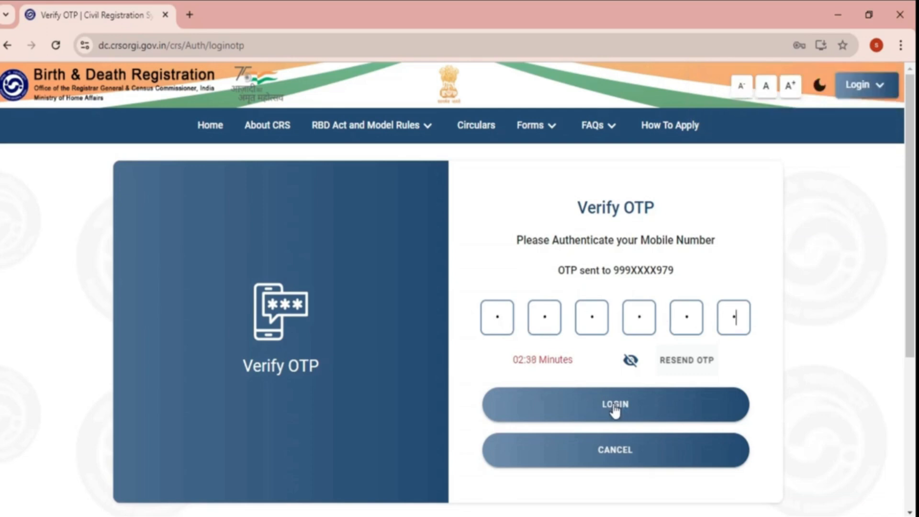
- Submit the login OTP and open the Birth menu
{"action": "left_click", "coordinate": [614, 408]}
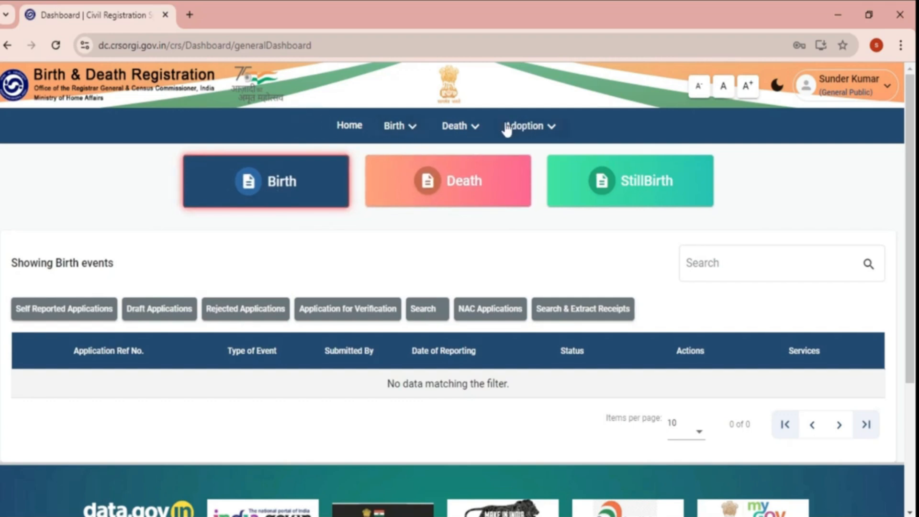
{"action": "left_click", "coordinate": [413, 127]}
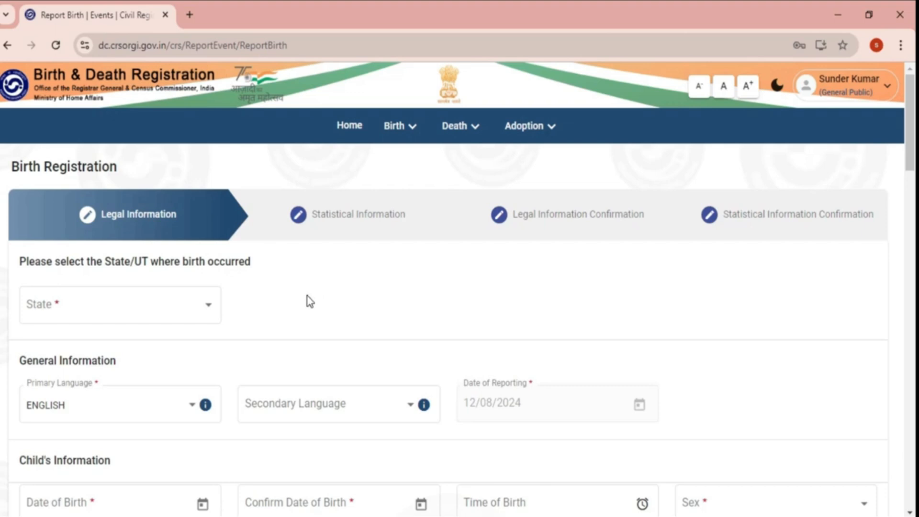
- Scroll through the blank Birth Registration form and back to the top
{"action": "scroll", "coordinate": [310, 302], "scroll_direction": "down", "scroll_amount": 12}
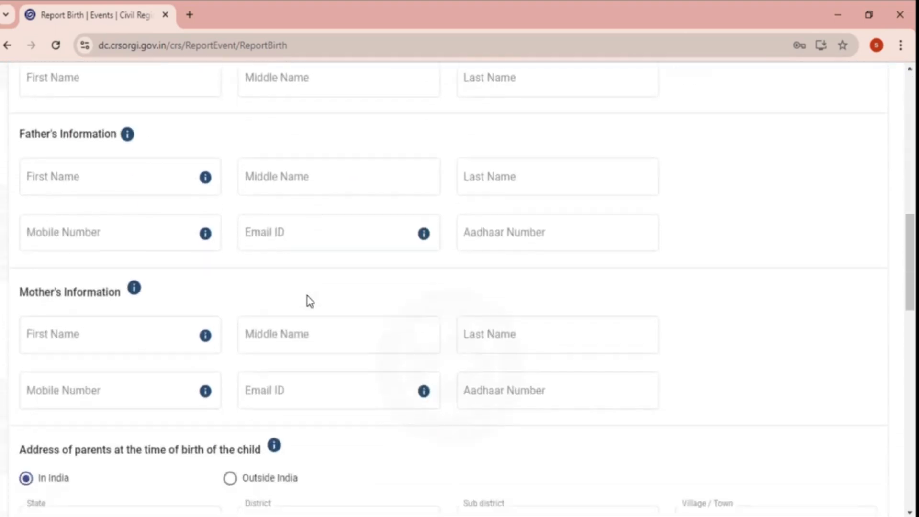
{"action": "scroll", "coordinate": [310, 302], "scroll_direction": "up", "scroll_amount": 12}
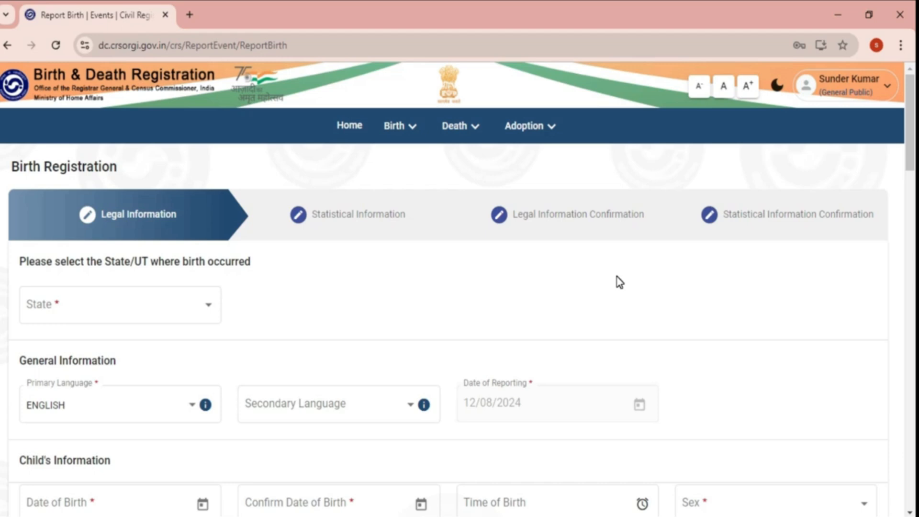
- Set the birth state to Haryana
{"action": "left_click", "coordinate": [209, 306]}
{"action": "scroll", "coordinate": [209, 316], "scroll_direction": "down", "scroll_amount": 2}
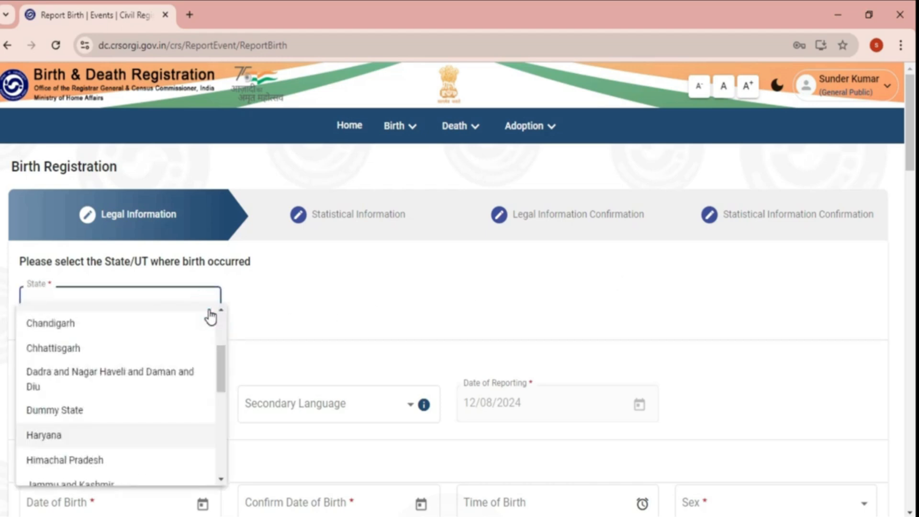
{"action": "left_click", "coordinate": [83, 431]}
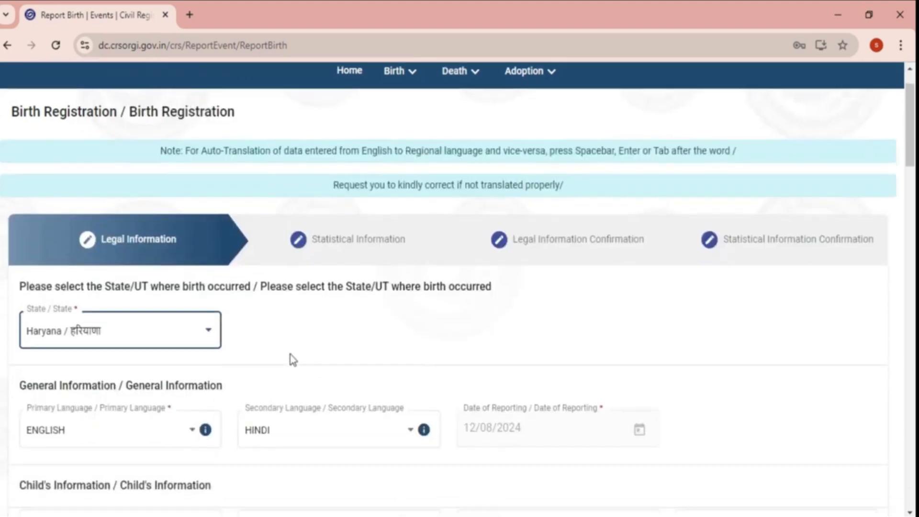
- Scroll down and open the child's Date of Birth calendar to enter 02/10/1996
{"action": "scroll", "coordinate": [289, 359], "scroll_direction": "down", "scroll_amount": 4}
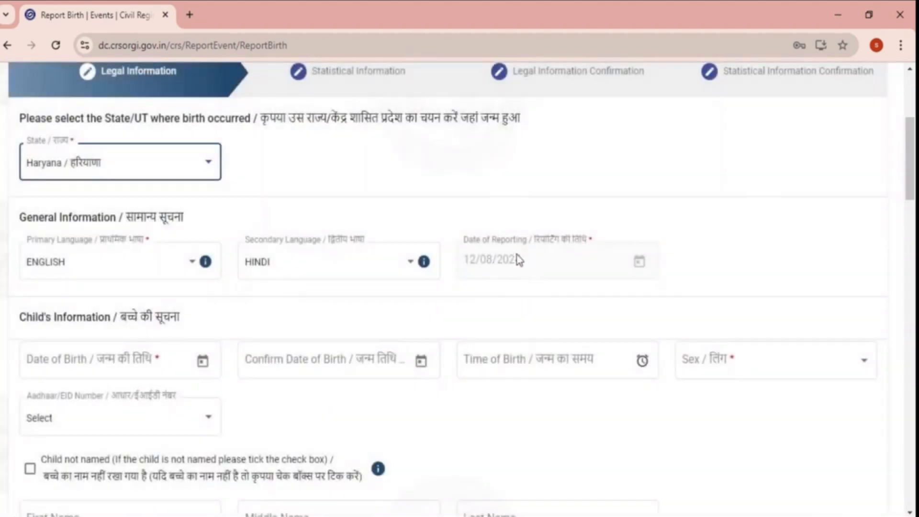
{"action": "scroll", "coordinate": [16, 230], "scroll_direction": "down", "scroll_amount": 2}
{"action": "left_click_drag", "start_coordinate": [13, 228], "coordinate": [193, 224]}
{"action": "left_click", "coordinate": [193, 224]}
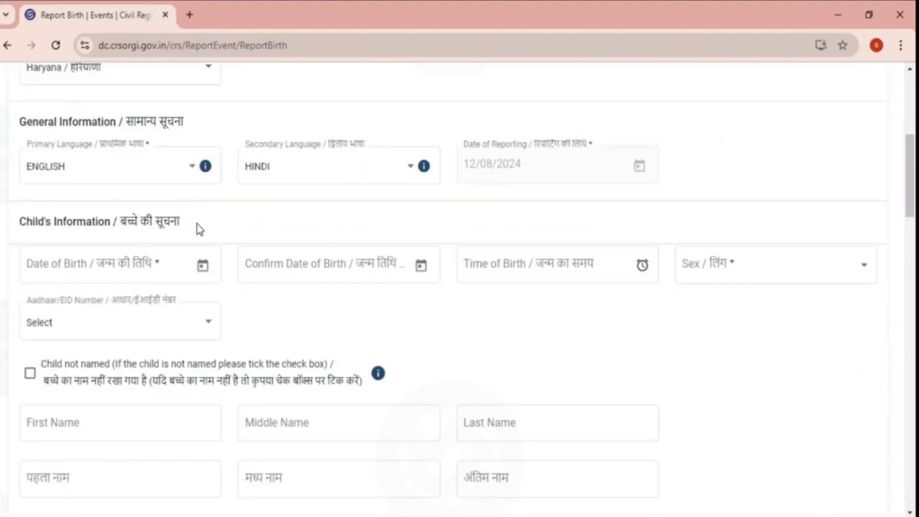
{"action": "left_click", "coordinate": [203, 277]}
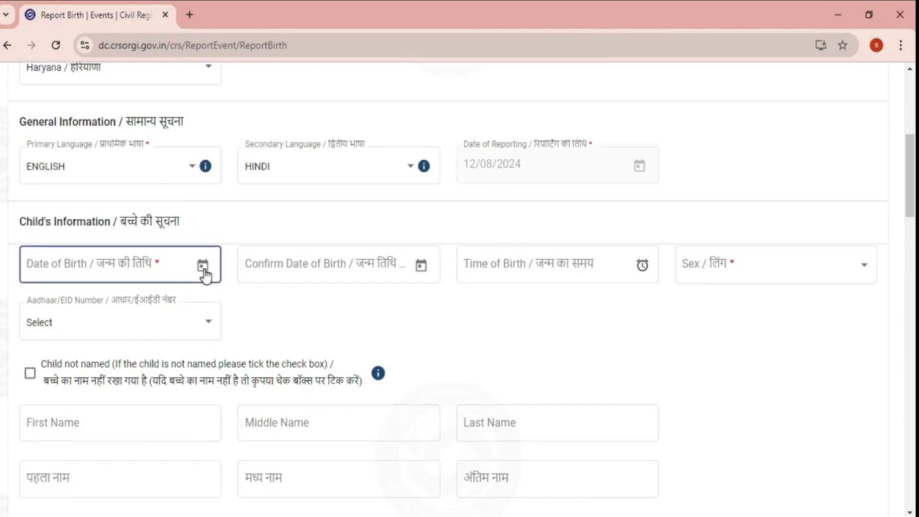
{"action": "left_click", "coordinate": [203, 266]}
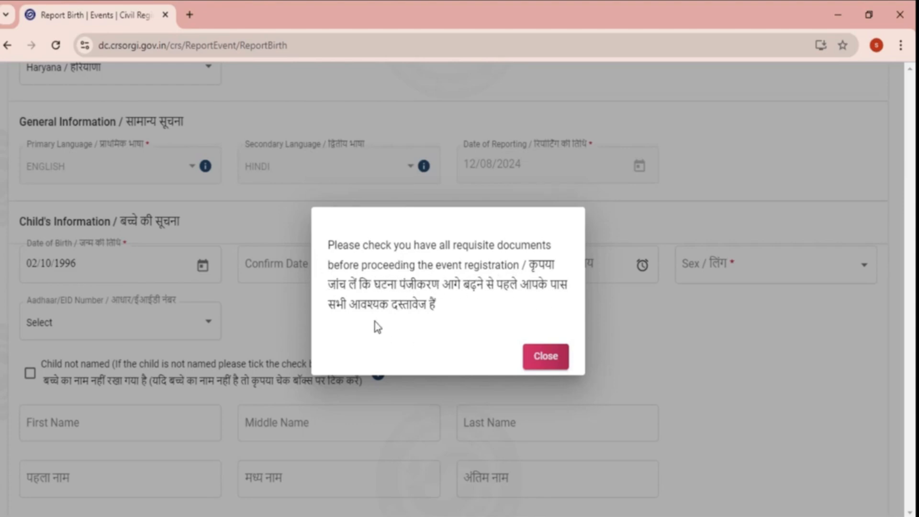
{"action": "left_click", "coordinate": [545, 357]}
{"action": "left_click", "coordinate": [51, 267]}
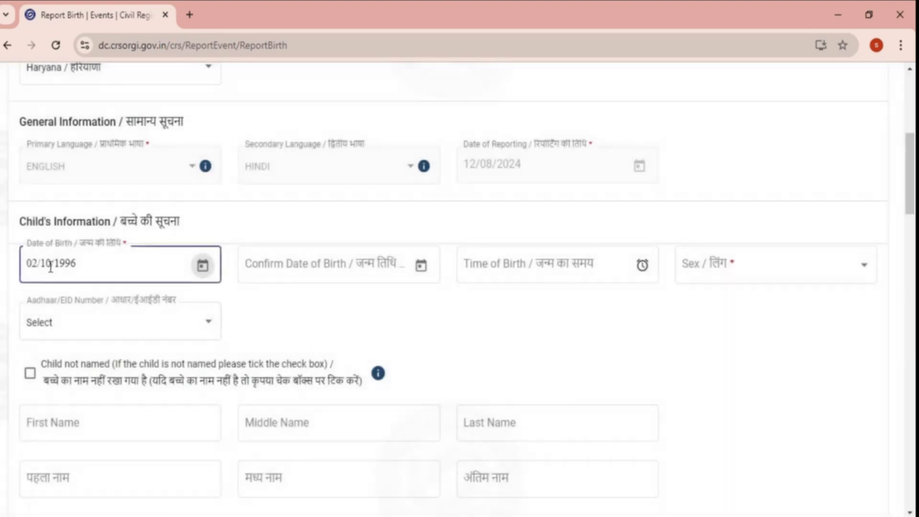
{"action": "left_click", "coordinate": [349, 280]}
{"action": "left_click", "coordinate": [425, 268]}
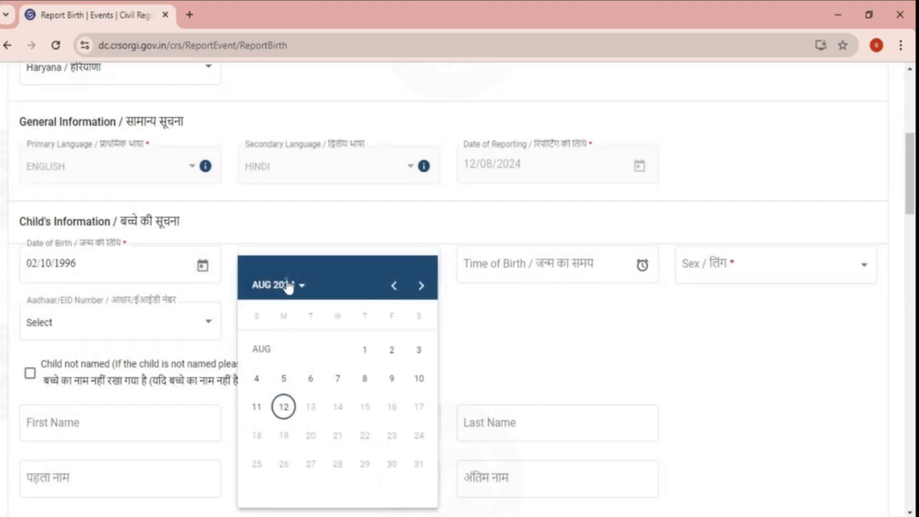
{"action": "left_click", "coordinate": [288, 286]}
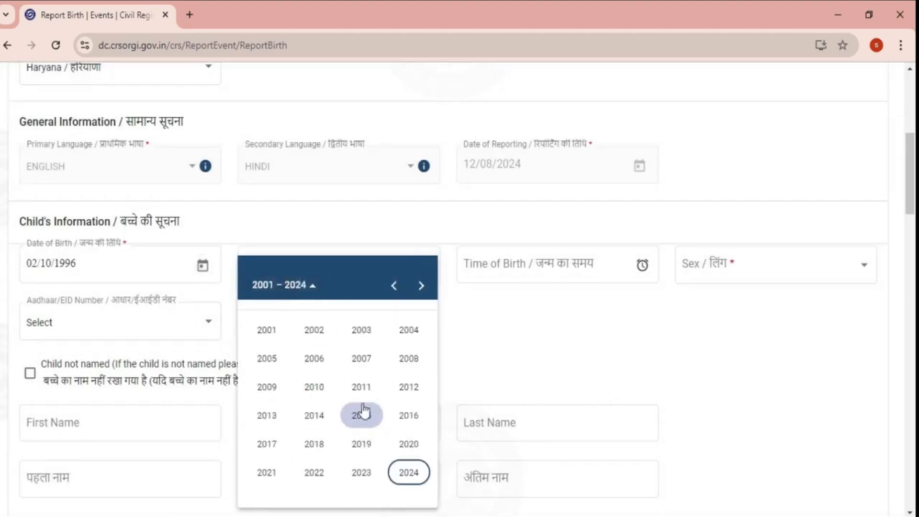
{"action": "left_click", "coordinate": [394, 286]}
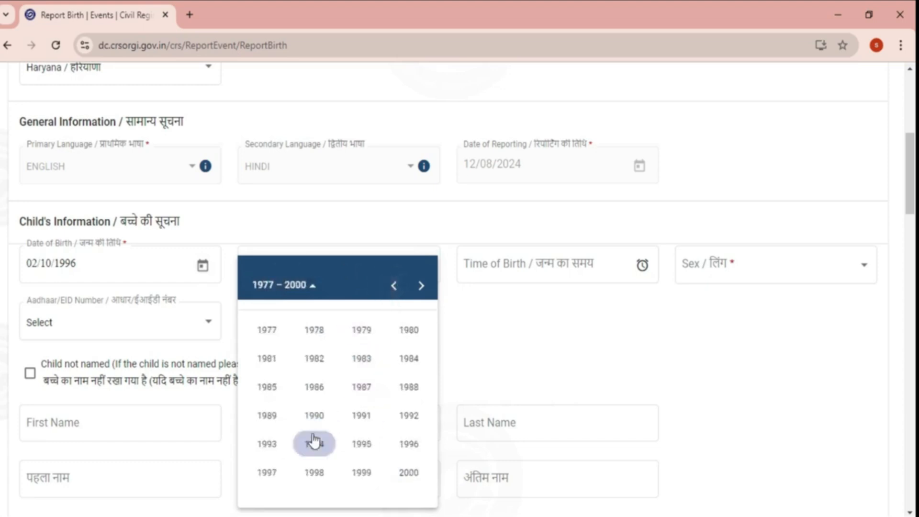
{"action": "left_click", "coordinate": [400, 452]}
{"action": "left_click", "coordinate": [316, 415]}
{"action": "left_click", "coordinate": [343, 380]}
- Set the time of birth to 7:15 AM and go to the child's sex field
{"action": "left_click", "coordinate": [583, 271]}
{"action": "left_click", "coordinate": [585, 270]}
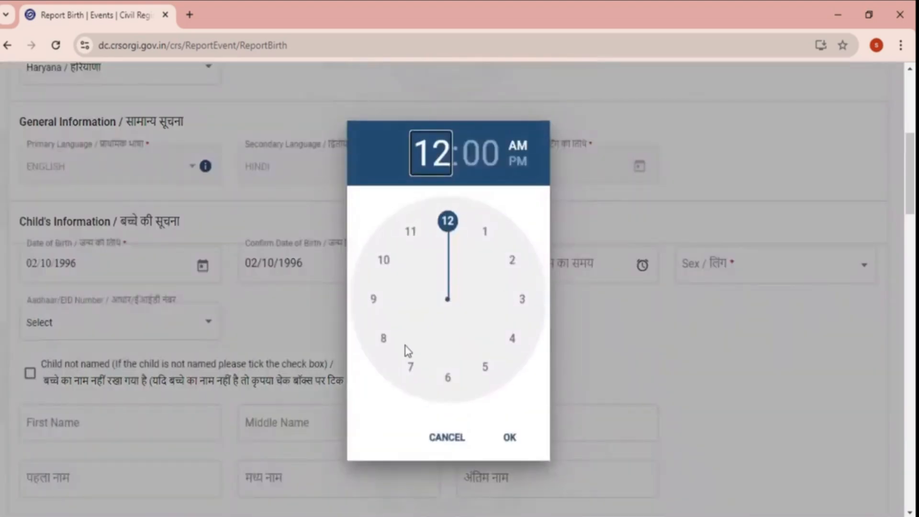
{"action": "left_click", "coordinate": [410, 367]}
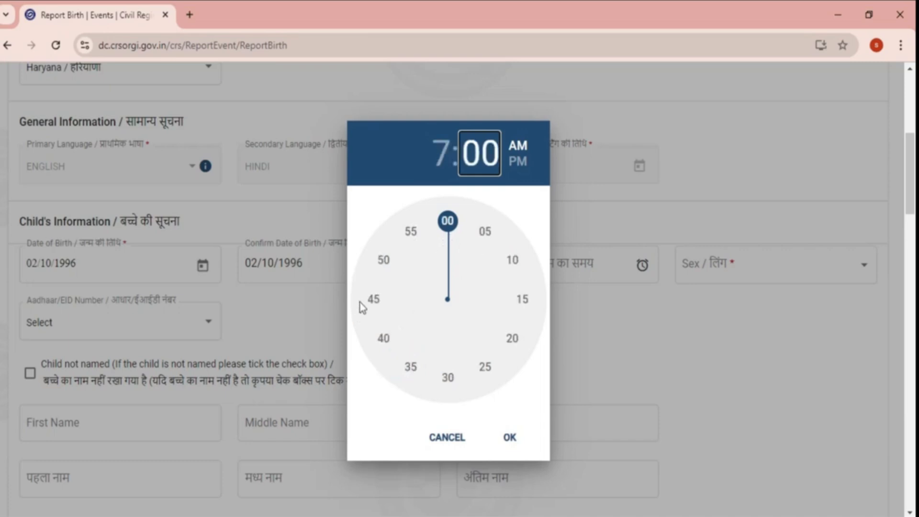
{"action": "left_click", "coordinate": [370, 301]}
{"action": "left_click", "coordinate": [511, 439]}
{"action": "left_click", "coordinate": [709, 280]}
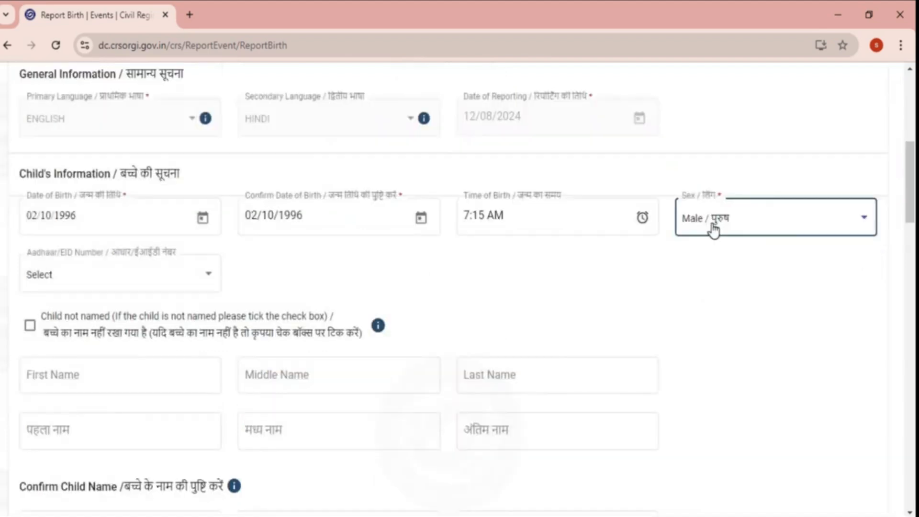
- Choose Aadhaar as the child's ID type and paste the child's Aadhaar number
{"action": "left_click", "coordinate": [151, 288]}
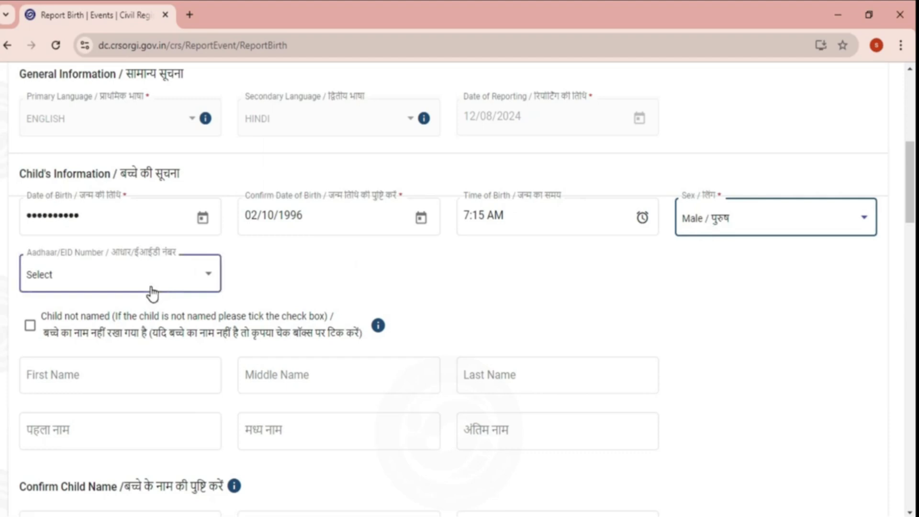
{"action": "left_click", "coordinate": [151, 289]}
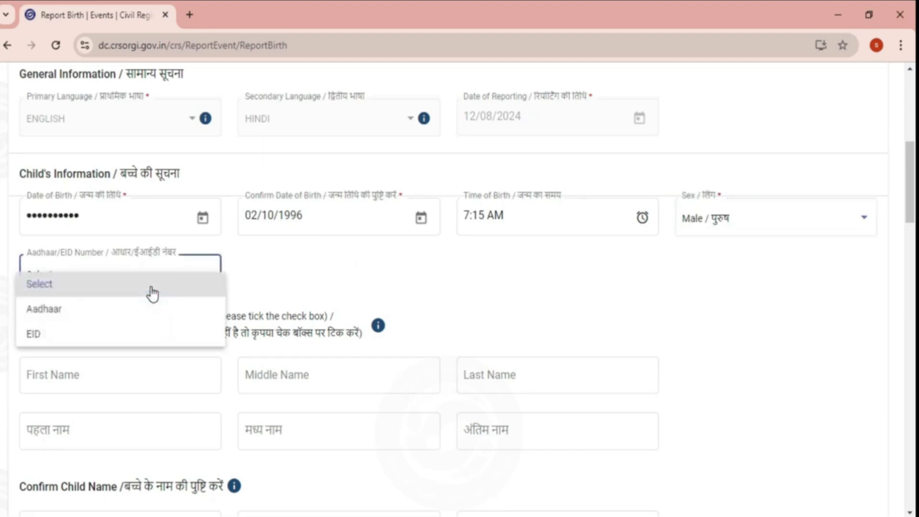
{"action": "left_click", "coordinate": [121, 311]}
{"action": "left_click", "coordinate": [313, 273]}
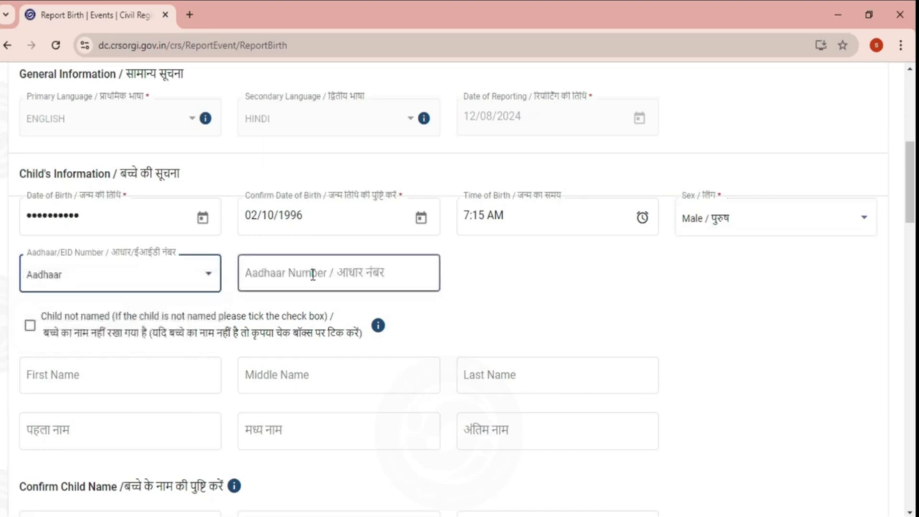
{"action": "key", "text": "ctrl+v"}
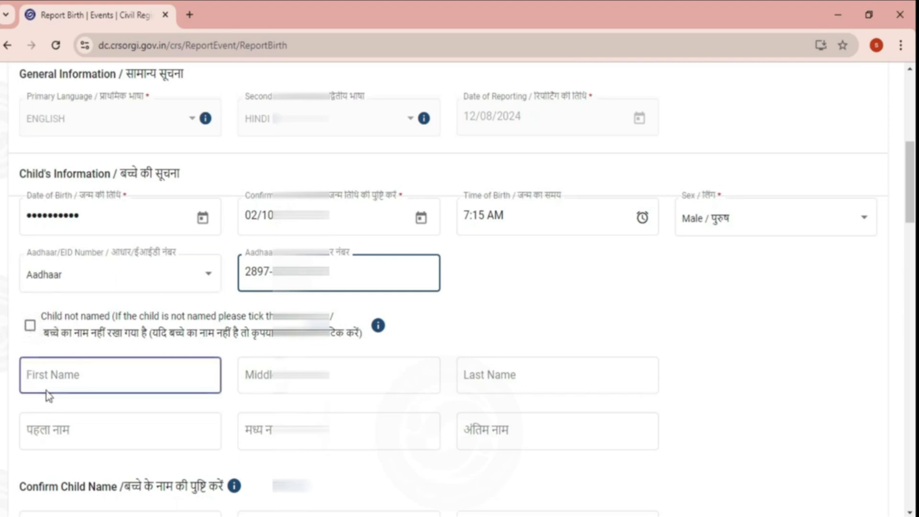
{"action": "scroll", "coordinate": [48, 374], "scroll_direction": "down", "scroll_amount": 1}
{"action": "left_click", "coordinate": [87, 331]}
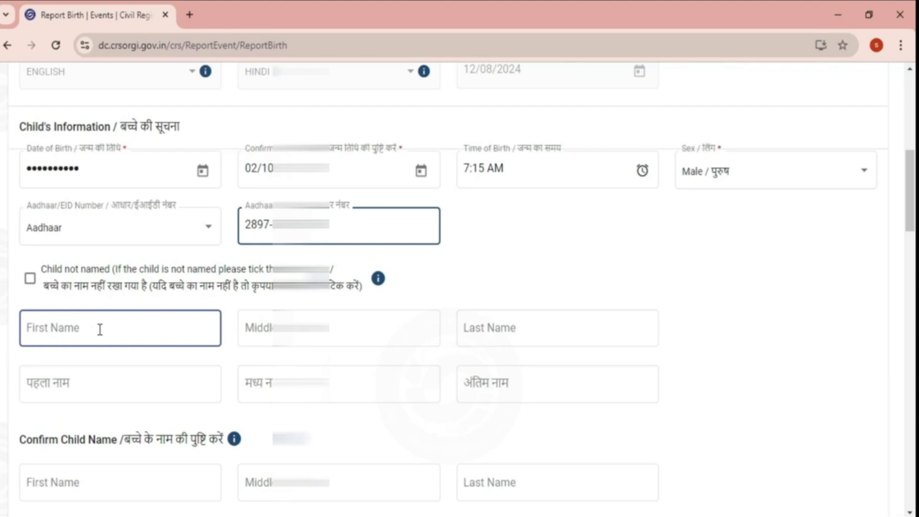
- Enter the child's first and last names in the English name fields
{"action": "left_click", "coordinate": [100, 330]}
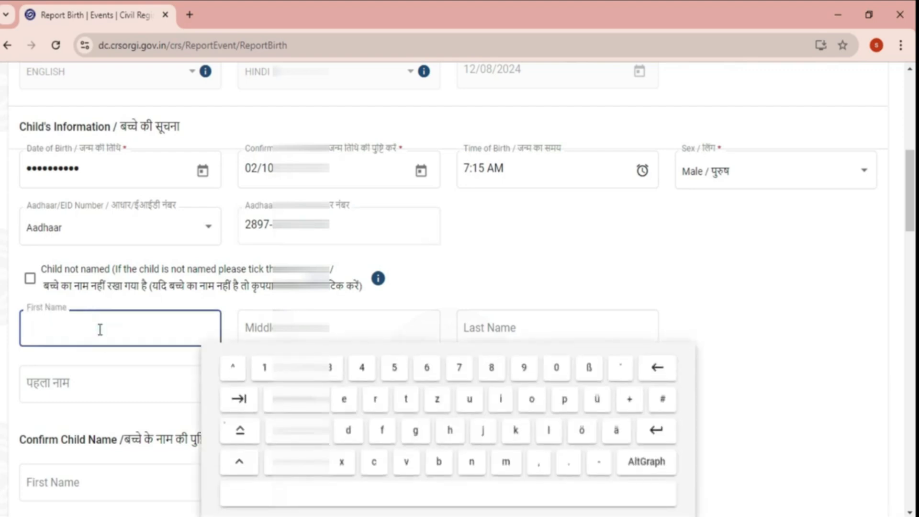
{"action": "key", "text": "Tab"}
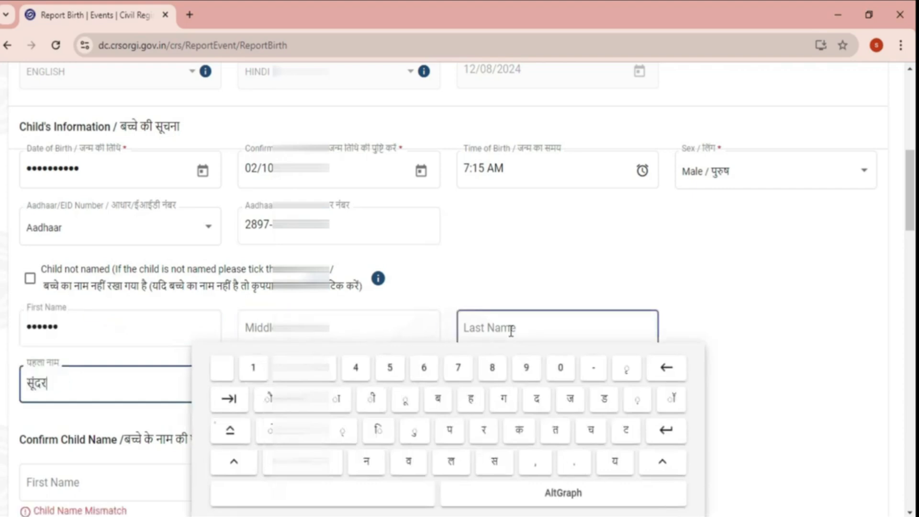
{"action": "left_click", "coordinate": [511, 330]}
{"action": "type", "text": "LAST"}
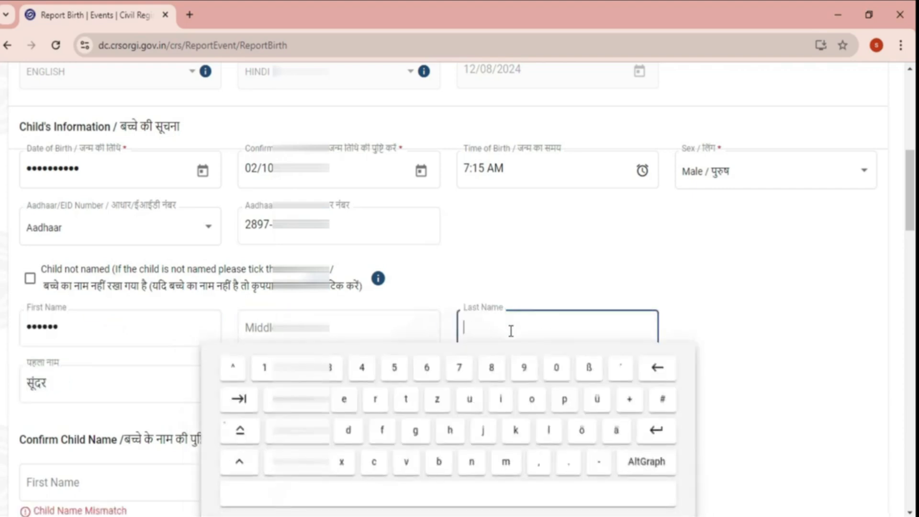
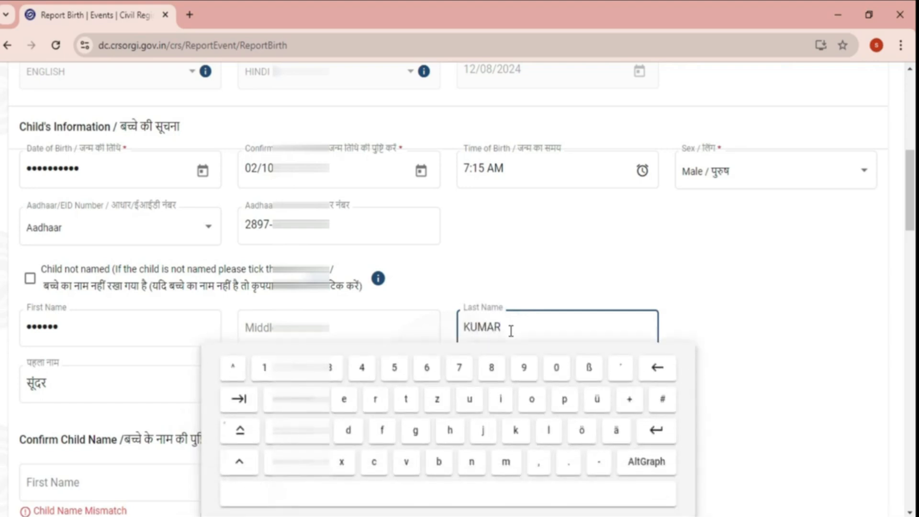
{"action": "left_click", "coordinate": [340, 330]}
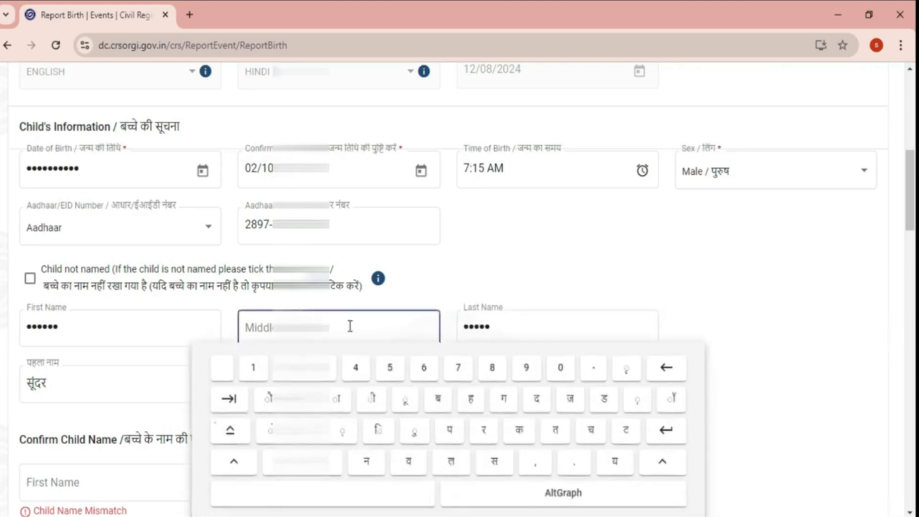
- Check the Hindi first name and switch keyboard input language for the Confirm Child Name fields
{"action": "scroll", "coordinate": [382, 334], "scroll_direction": "down", "scroll_amount": 3}
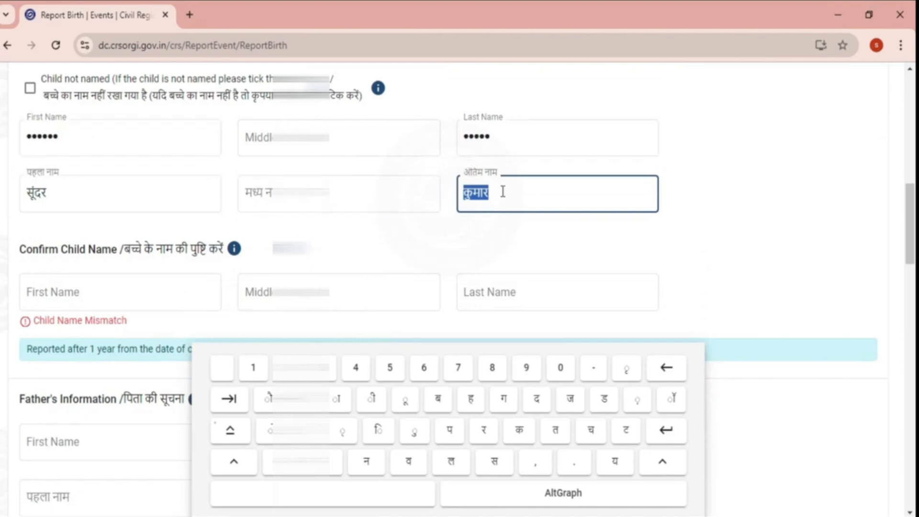
{"action": "double_click", "coordinate": [70, 197]}
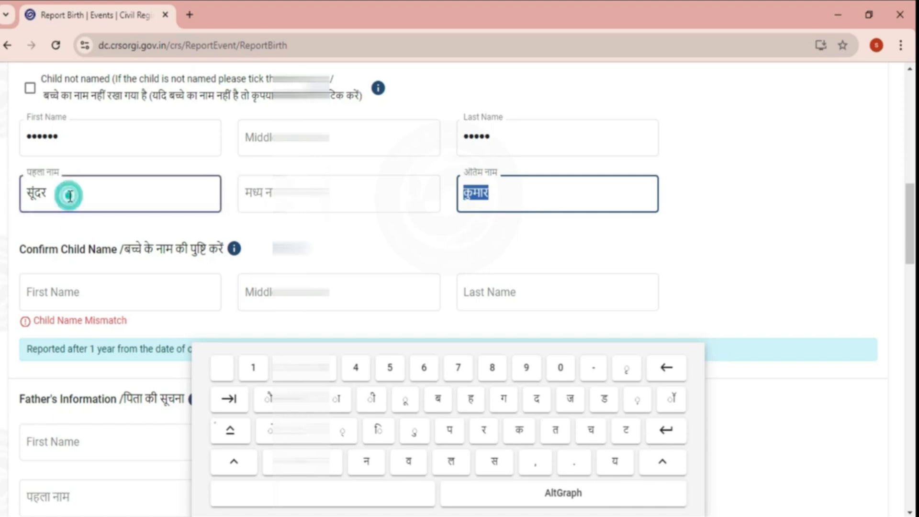
{"action": "left_click", "coordinate": [21, 193]}
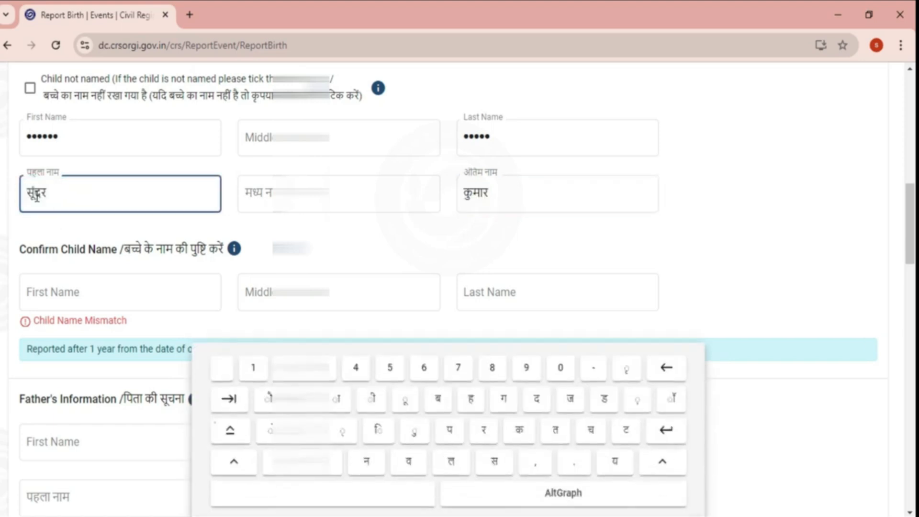
{"action": "key", "text": "super+space"}
{"action": "left_click", "coordinate": [107, 297]}
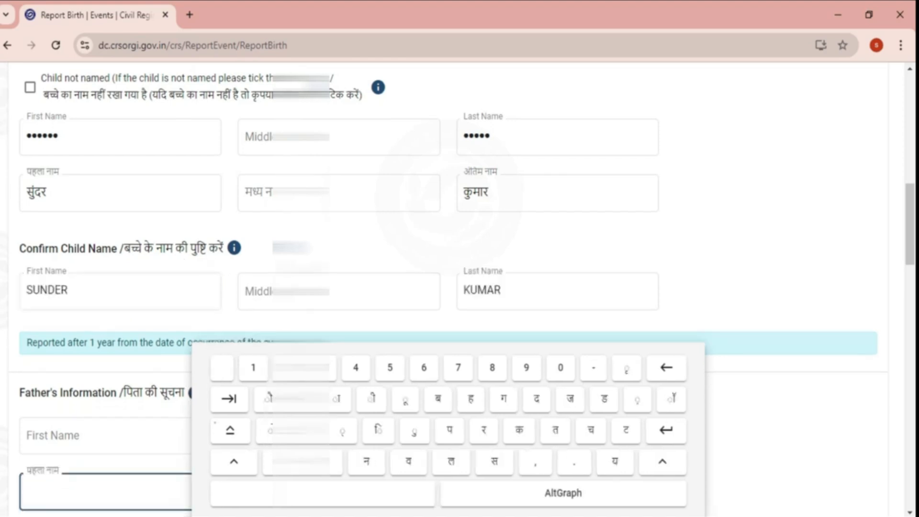
{"action": "scroll", "coordinate": [460, 287], "scroll_direction": "down", "scroll_amount": 3}
- Fill in the father's first name, last name and email address under Father's Information
{"action": "scroll", "coordinate": [271, 268], "scroll_direction": "down", "scroll_amount": 2}
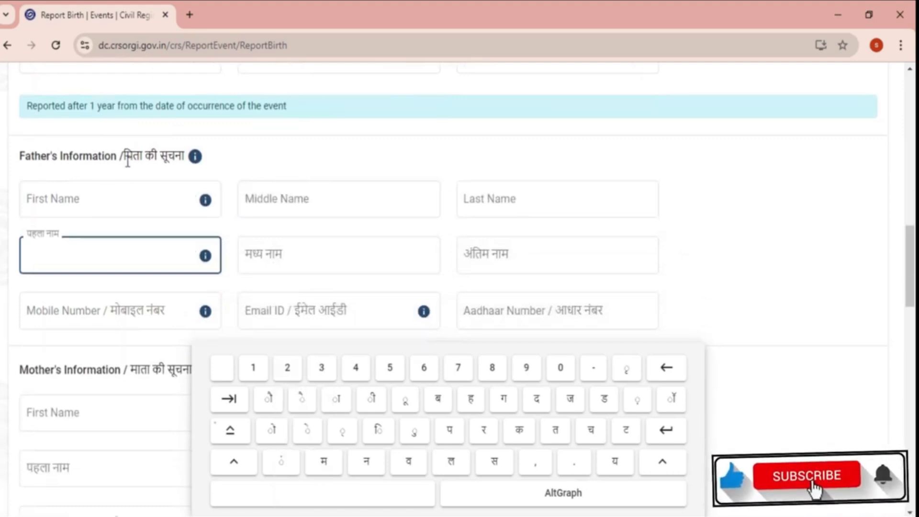
{"action": "left_click", "coordinate": [140, 201]}
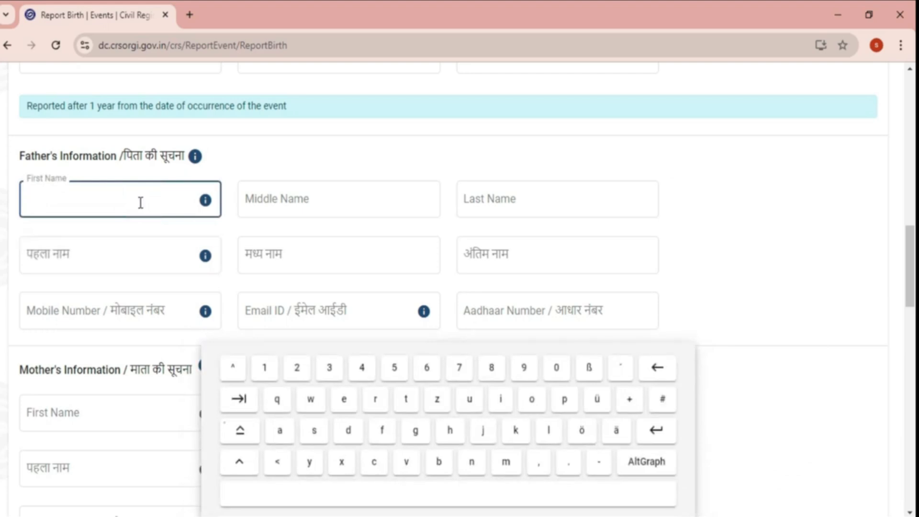
{"action": "left_click", "coordinate": [309, 206]}
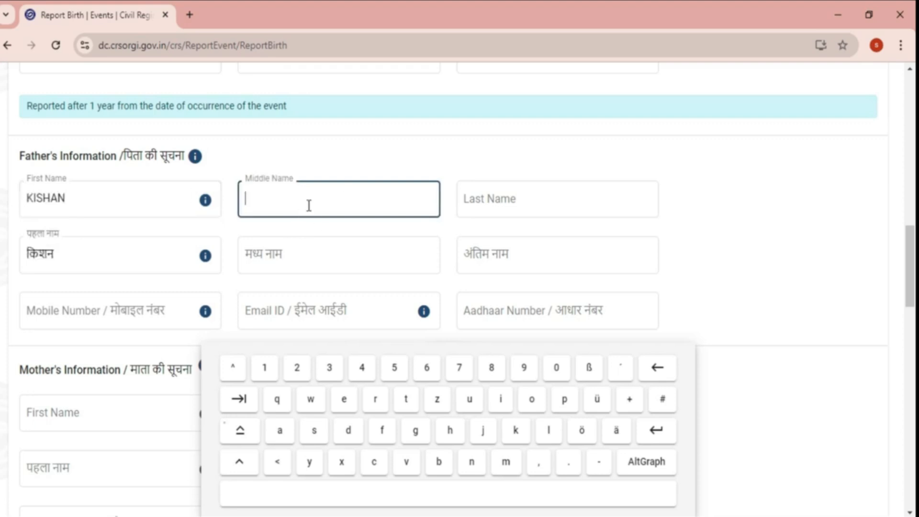
{"action": "left_click", "coordinate": [468, 198]}
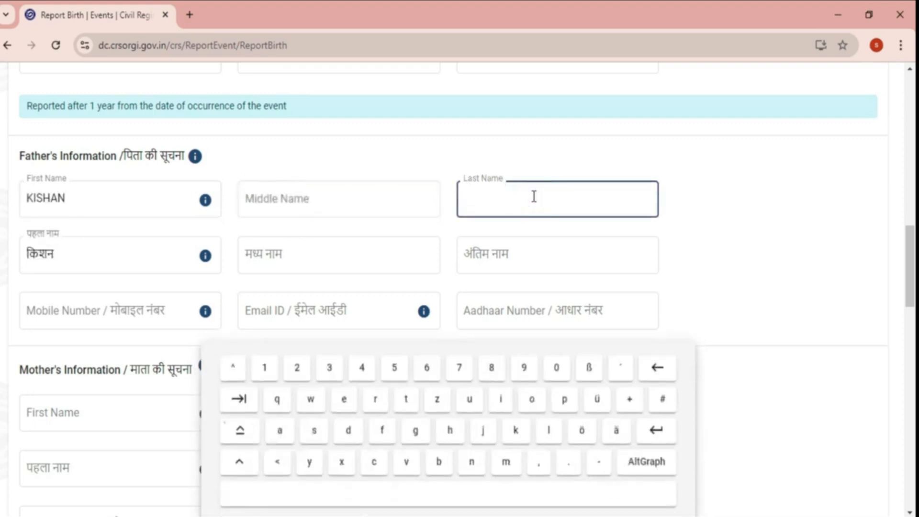
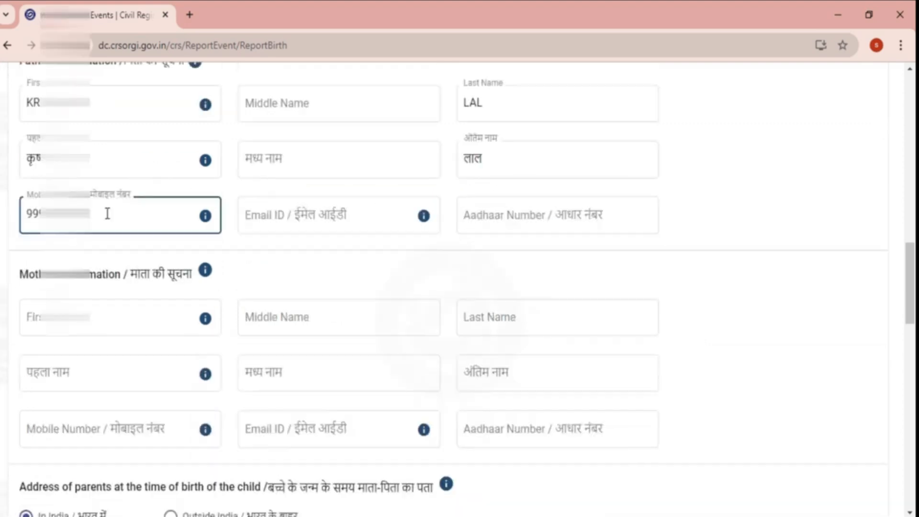
{"action": "key", "text": "Tab"}
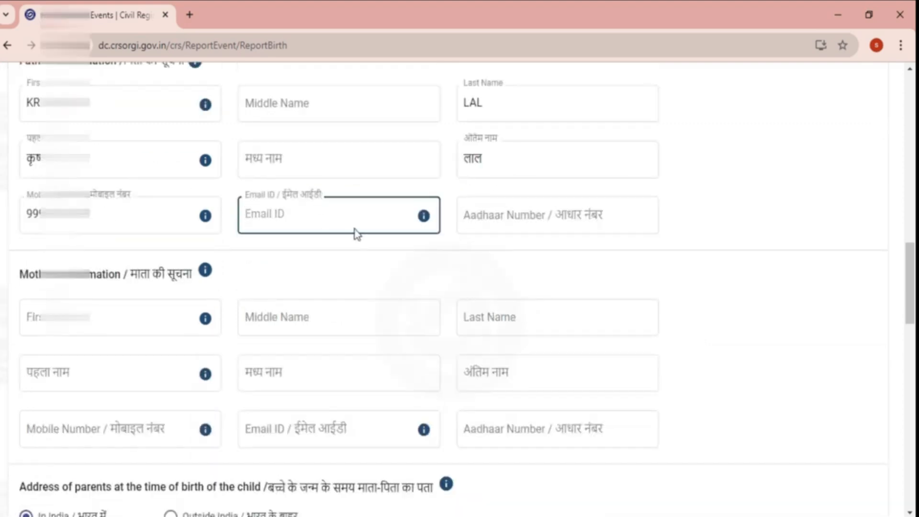
{"action": "type", "text": "su"}
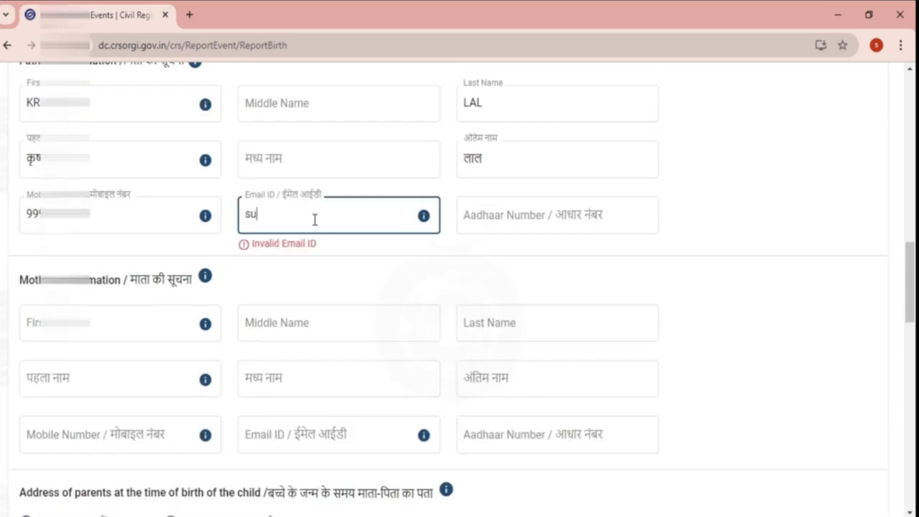
{"action": "type", "text": "nder"}
{"action": "left_click", "coordinate": [497, 215]}
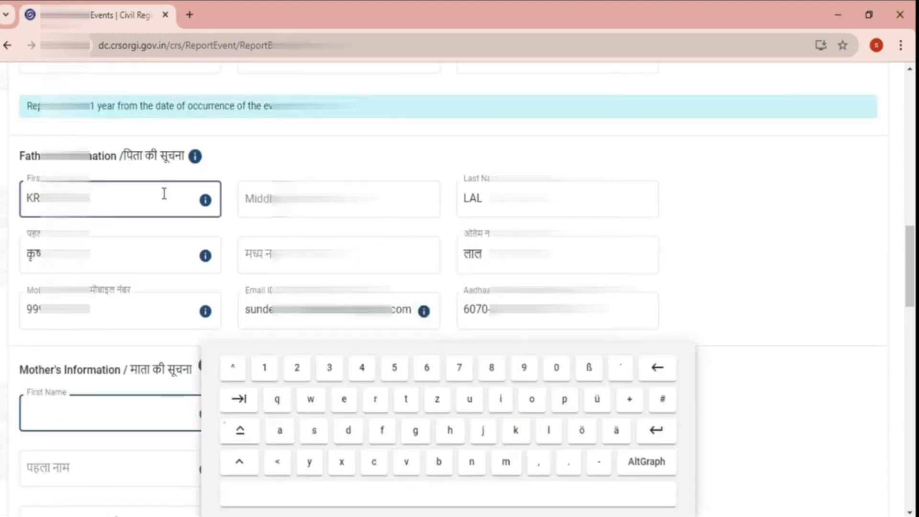
- Fill the mother's email and Aadhaar fields, then bring the parents' address-at-birth section into view
{"action": "scroll", "coordinate": [335, 210], "scroll_direction": "down", "scroll_amount": 4}
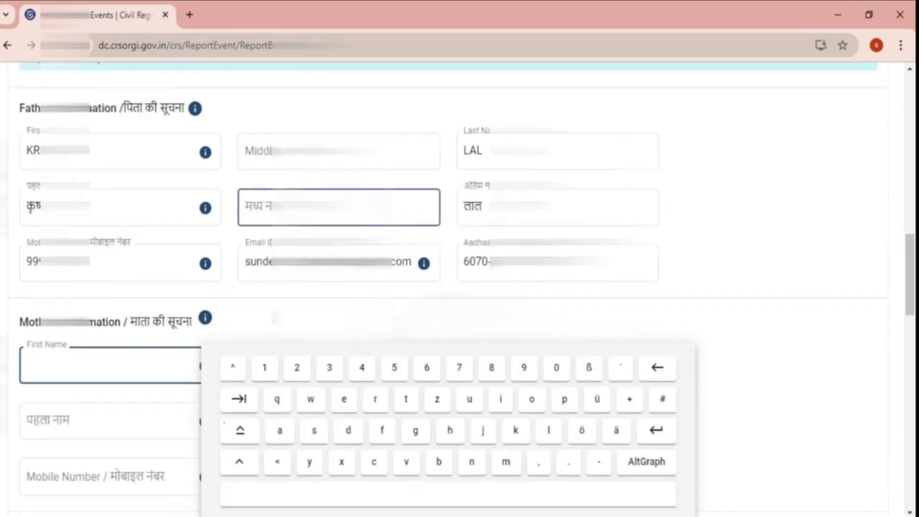
{"action": "scroll", "coordinate": [240, 181], "scroll_direction": "down", "scroll_amount": 1}
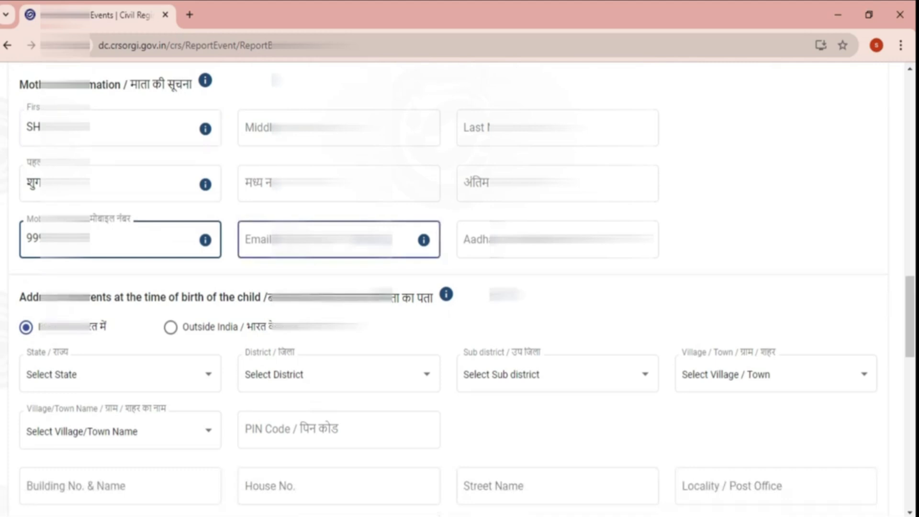
{"action": "left_click", "coordinate": [335, 240]}
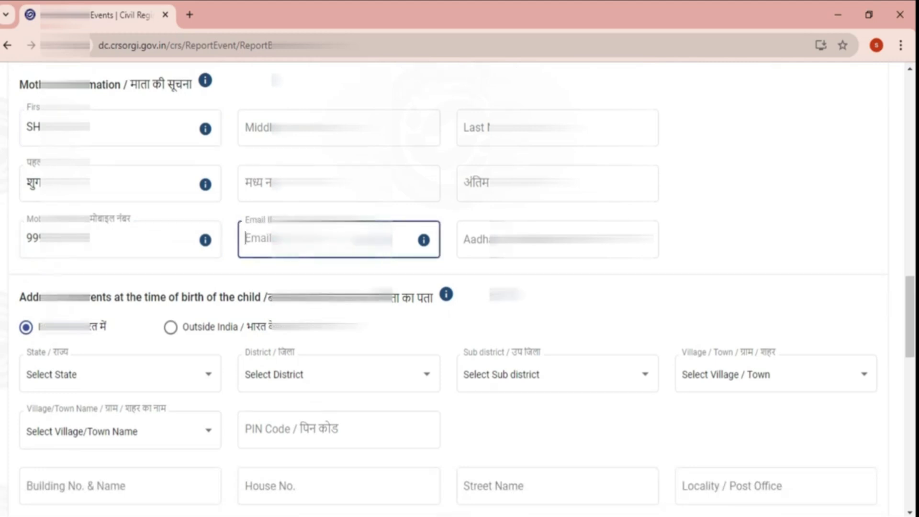
{"action": "left_click", "coordinate": [558, 239]}
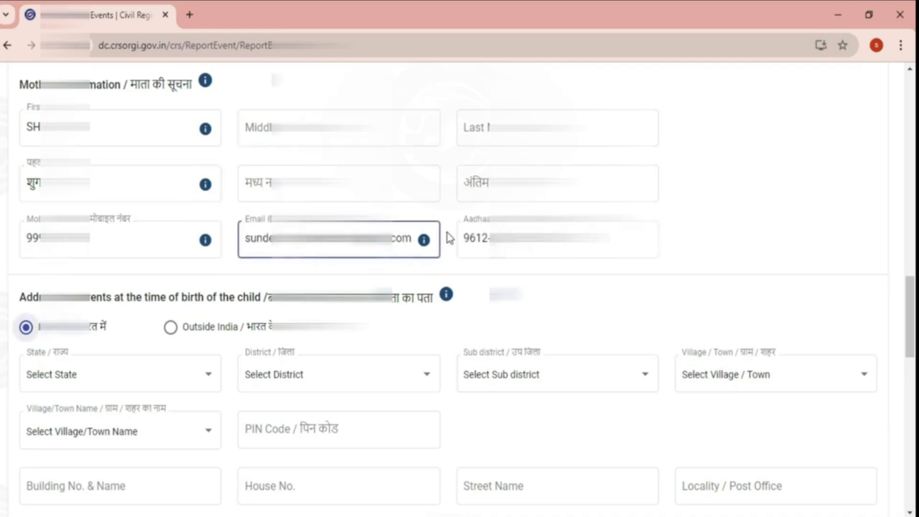
{"action": "scroll", "coordinate": [447, 238], "scroll_direction": "down", "scroll_amount": 2}
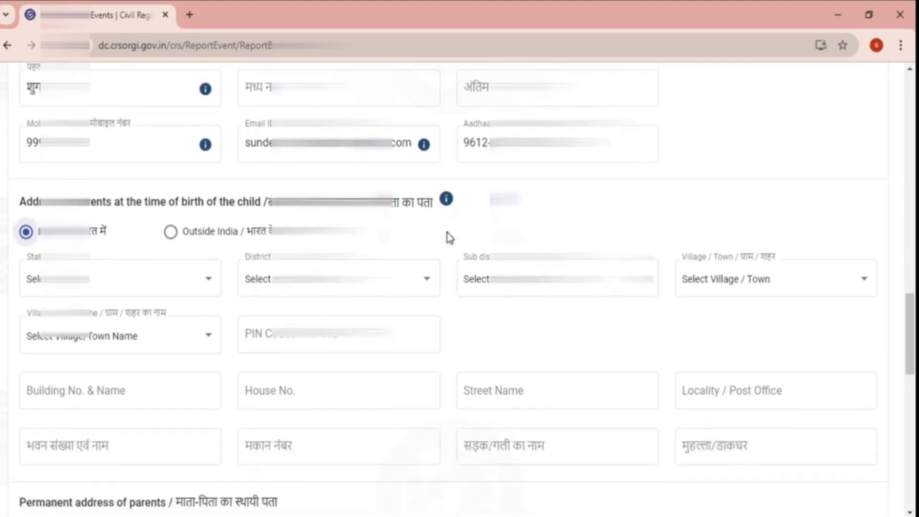
{"action": "scroll", "coordinate": [449, 238], "scroll_direction": "down", "scroll_amount": 2}
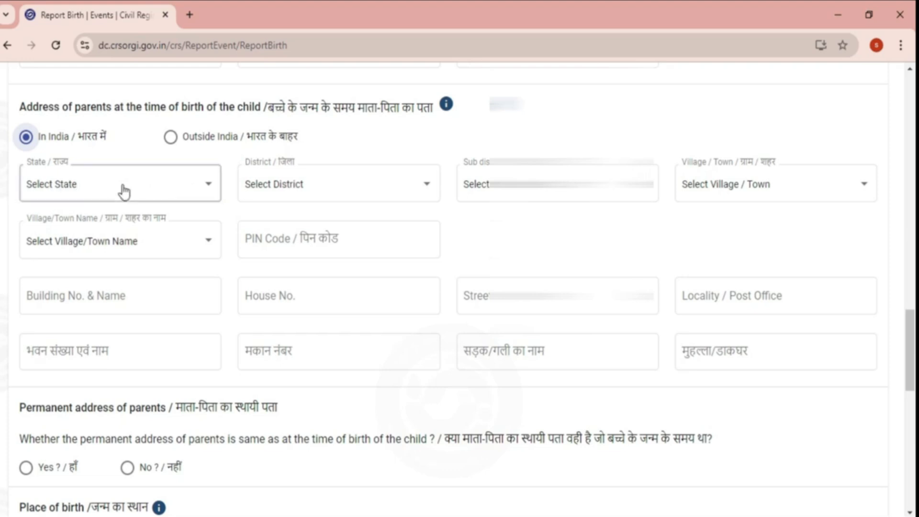
{"action": "left_click", "coordinate": [76, 189]}
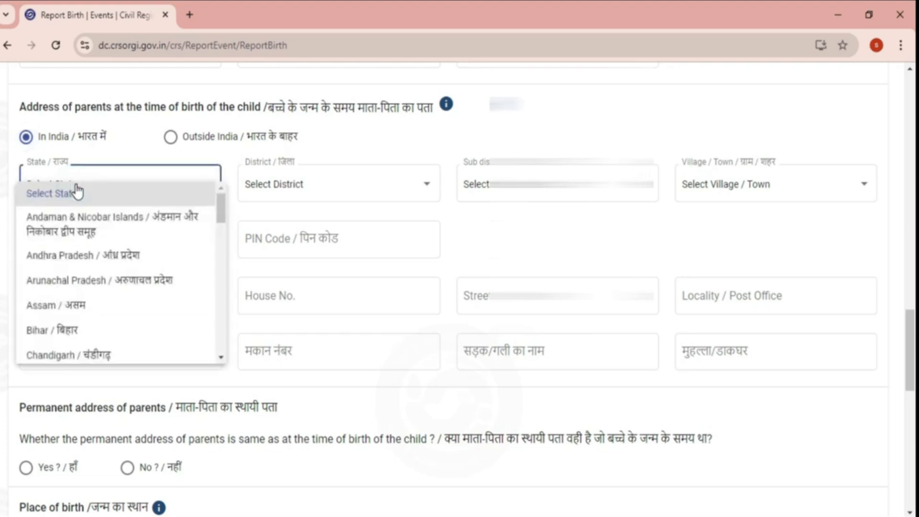
{"action": "scroll", "coordinate": [78, 191], "scroll_direction": "down", "scroll_amount": 3}
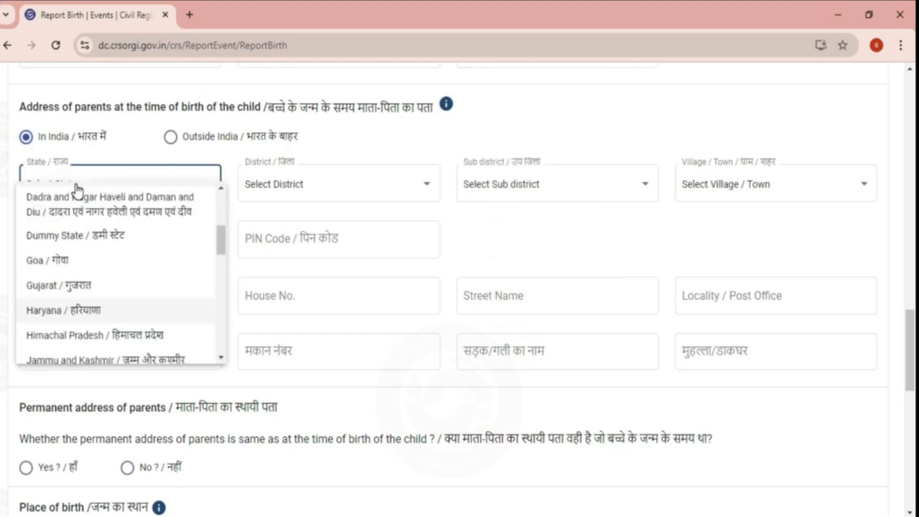
{"action": "left_click", "coordinate": [76, 184]}
{"action": "left_click", "coordinate": [292, 188]}
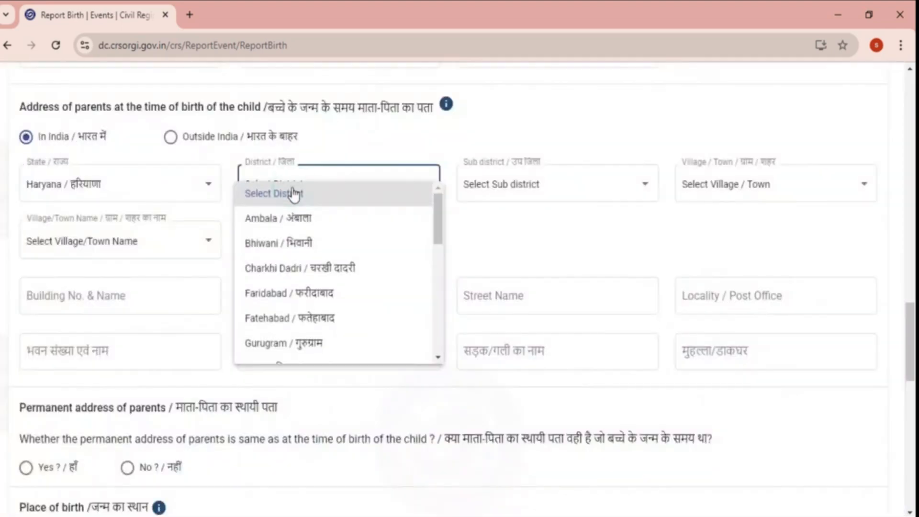
{"action": "scroll", "coordinate": [294, 196], "scroll_direction": "down", "scroll_amount": 5}
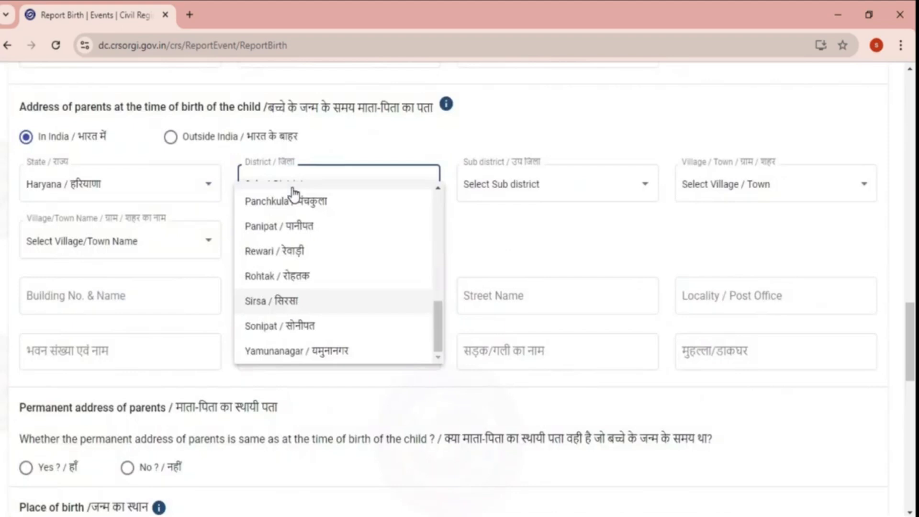
{"action": "left_click", "coordinate": [293, 307]}
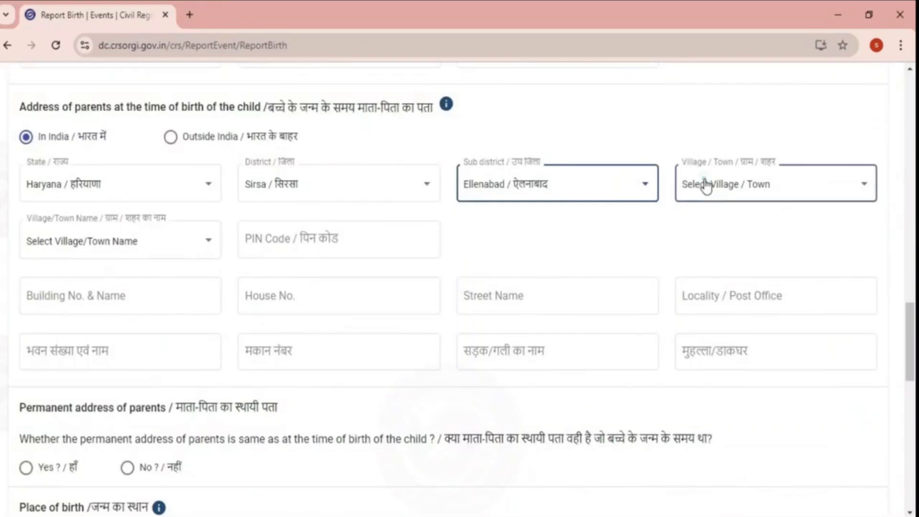
{"action": "left_click", "coordinate": [689, 185]}
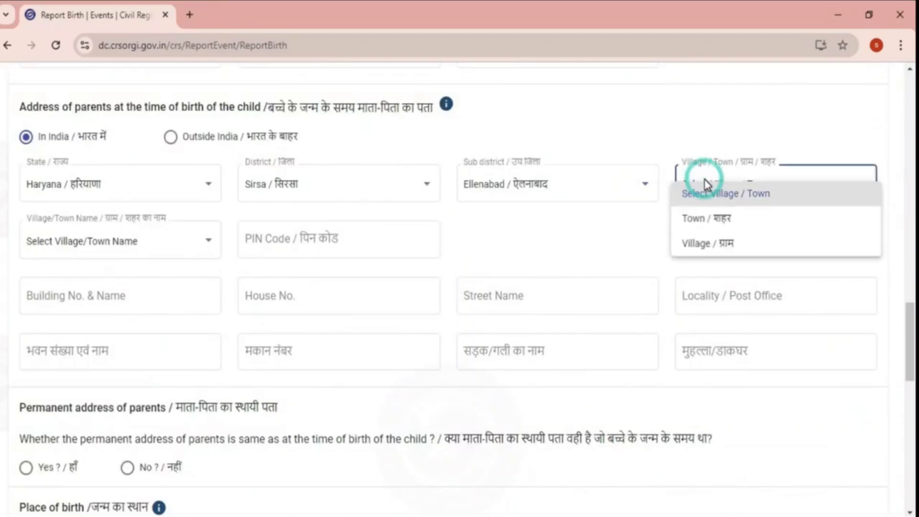
{"action": "left_click", "coordinate": [702, 245]}
{"action": "left_click", "coordinate": [119, 248]}
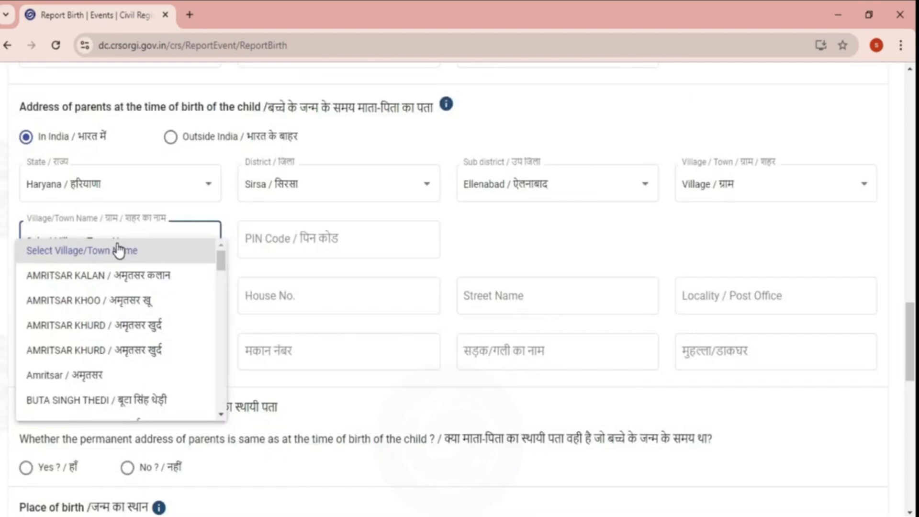
{"action": "key", "text": "t"}
{"action": "left_click", "coordinate": [121, 359]}
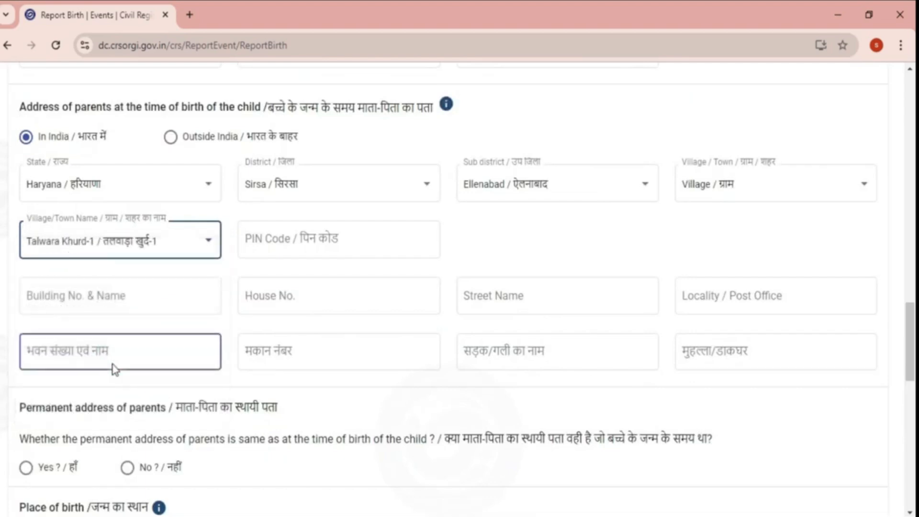
{"action": "left_click", "coordinate": [308, 241]}
{"action": "type", "text": "125102"}
{"action": "key", "text": "Tab"}
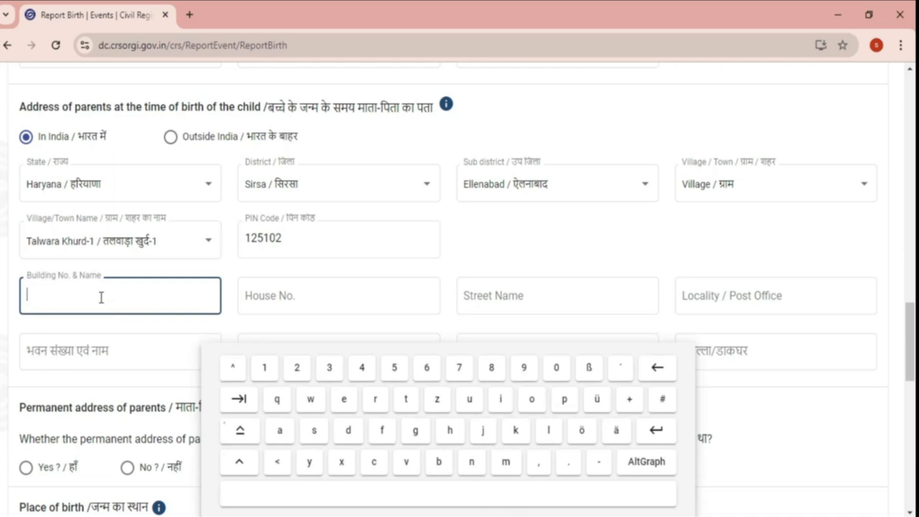
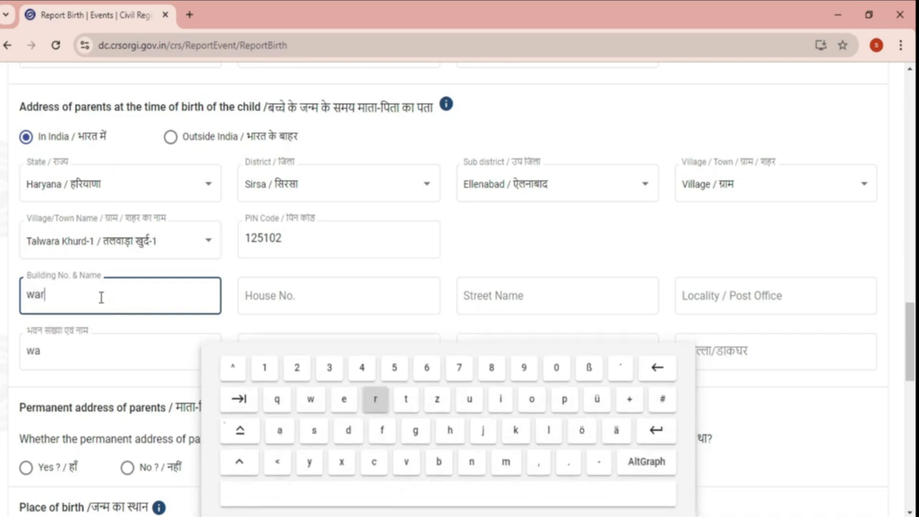
{"action": "left_click", "coordinate": [336, 294]}
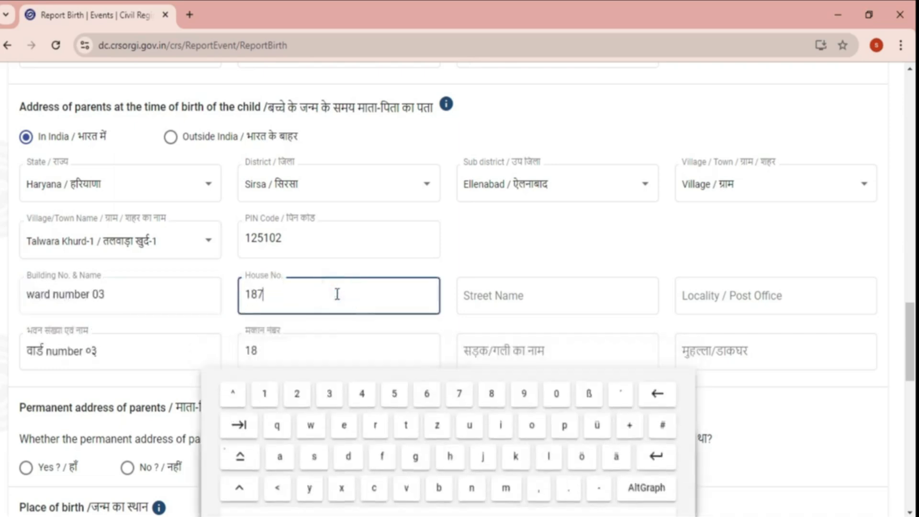
{"action": "left_click", "coordinate": [550, 293]}
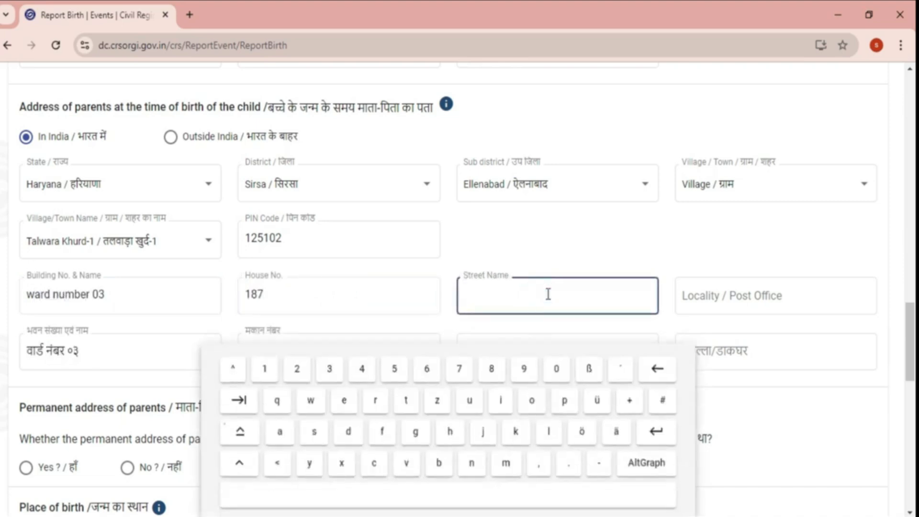
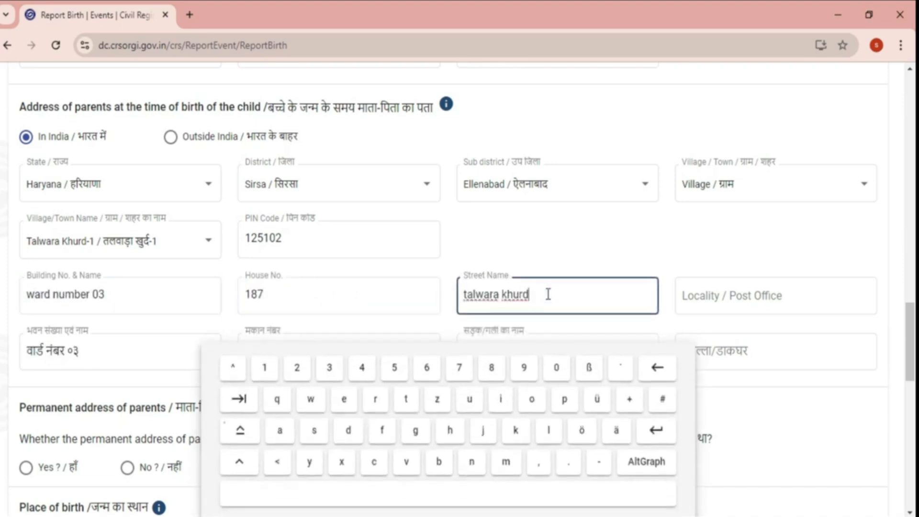
{"action": "key", "text": "Tab"}
{"action": "left_click", "coordinate": [786, 294]}
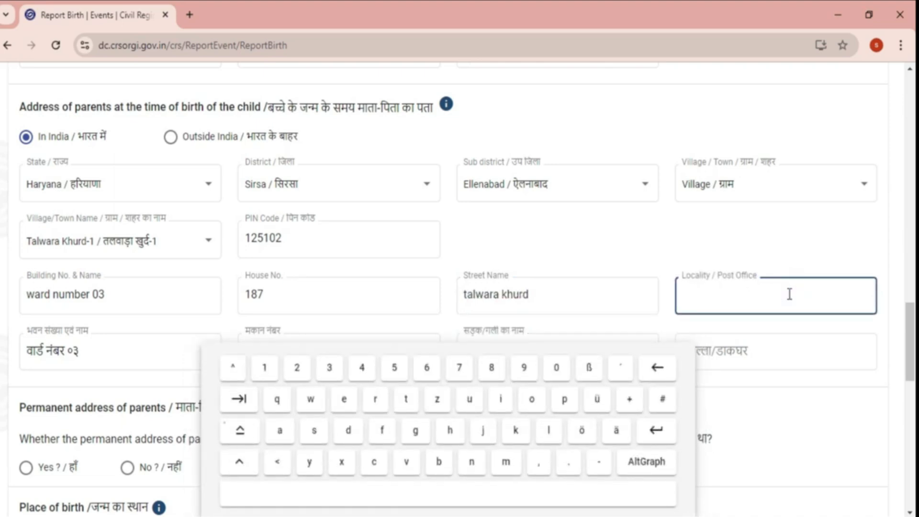
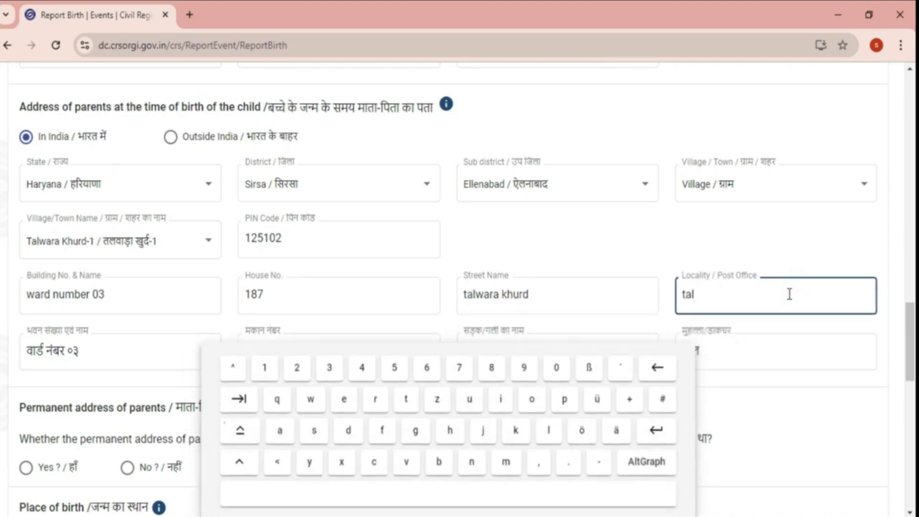
{"action": "key", "text": "Tab"}
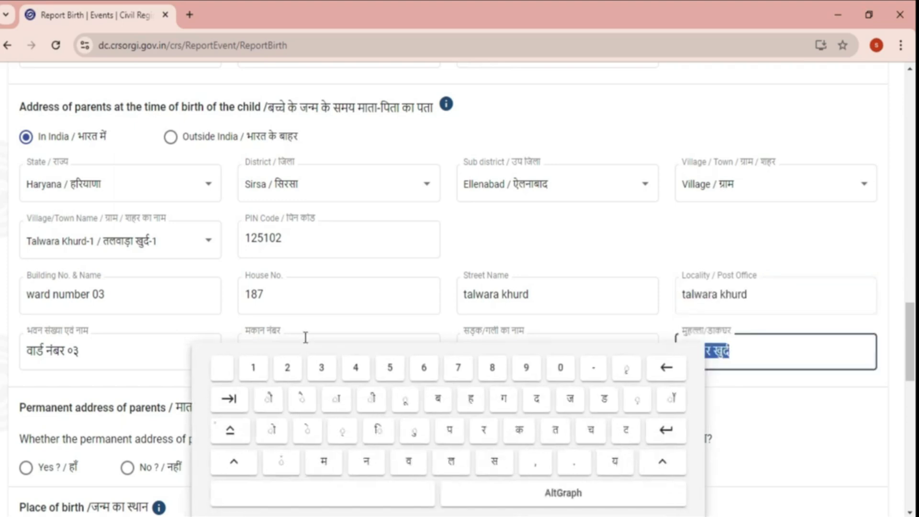
{"action": "scroll", "coordinate": [304, 338], "scroll_direction": "down", "scroll_amount": 3}
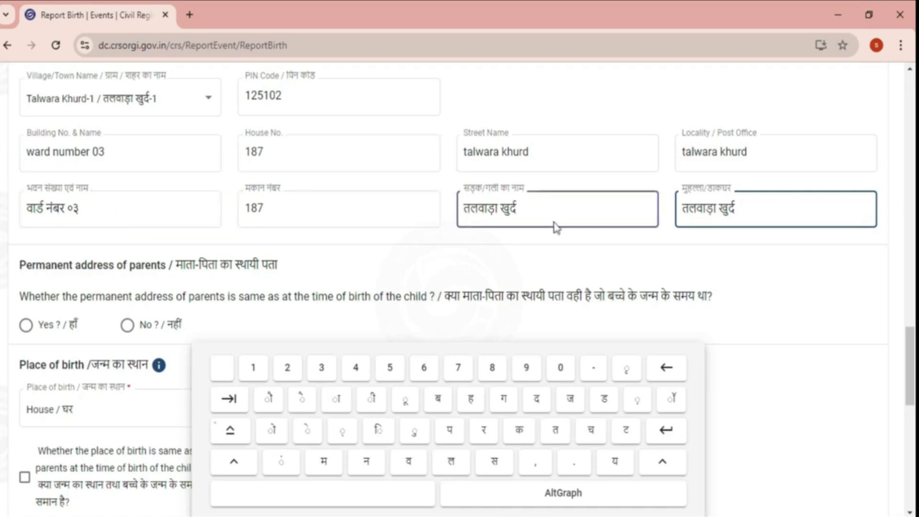
{"action": "scroll", "coordinate": [544, 236], "scroll_direction": "down", "scroll_amount": 1}
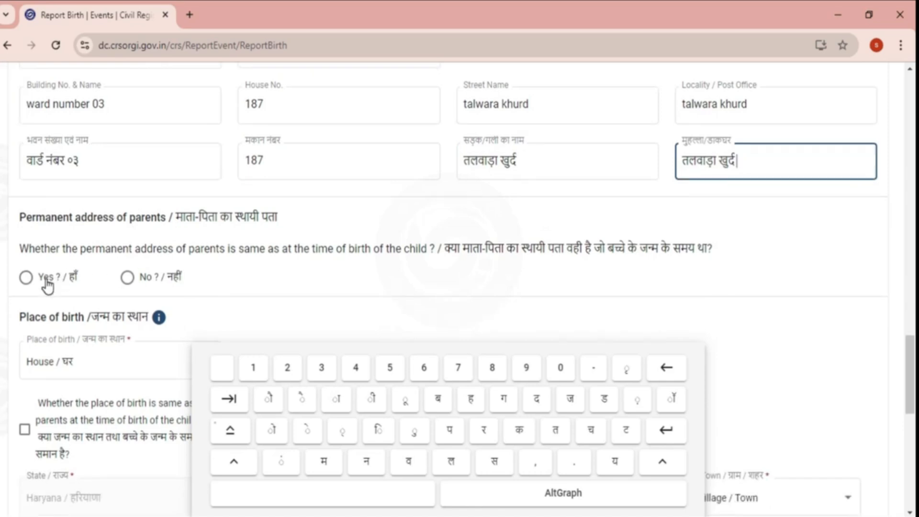
- Mark the permanent address as same as at birth and set place of birth to House
{"action": "left_click", "coordinate": [27, 279]}
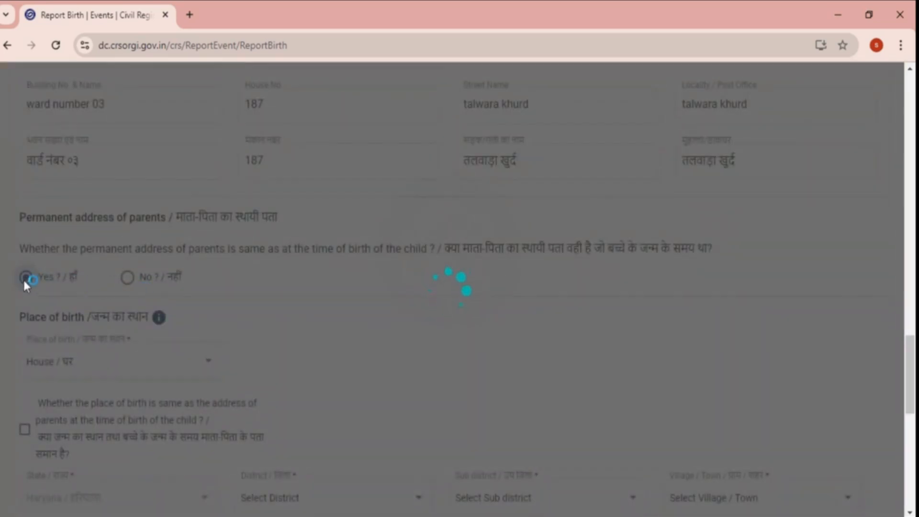
{"action": "scroll", "coordinate": [23, 277], "scroll_direction": "down", "scroll_amount": 3}
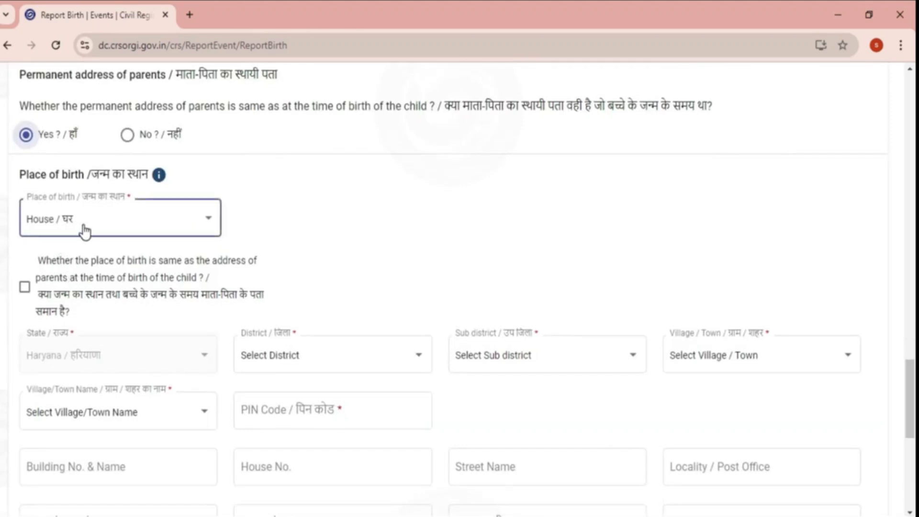
{"action": "left_click", "coordinate": [83, 225]}
{"action": "left_click", "coordinate": [84, 225]}
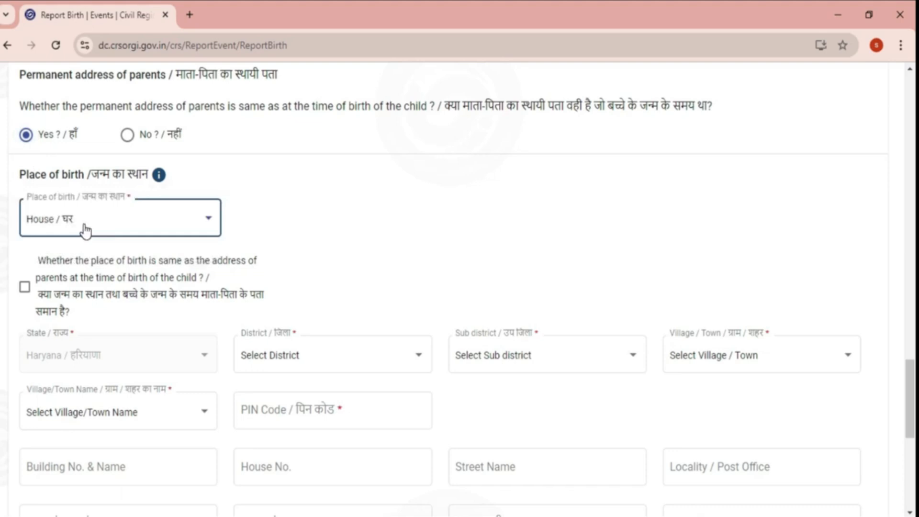
{"action": "left_click", "coordinate": [85, 229]}
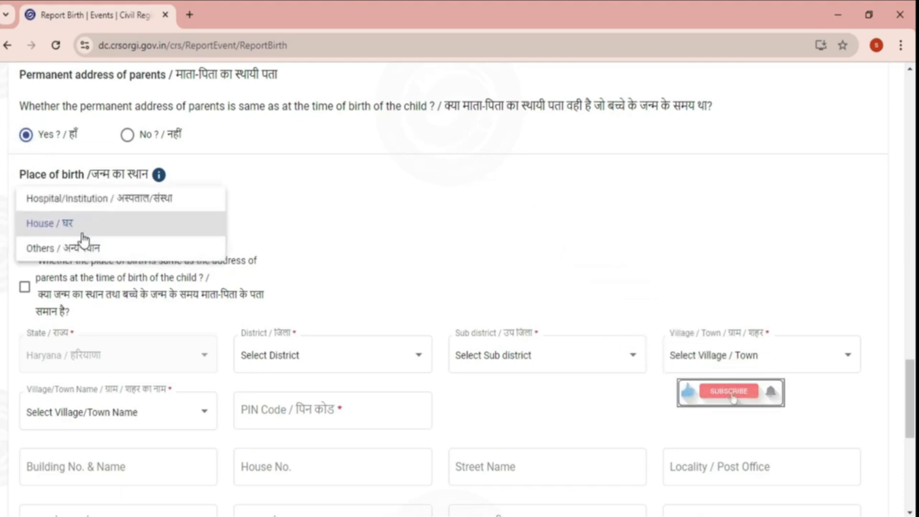
{"action": "left_click", "coordinate": [80, 229]}
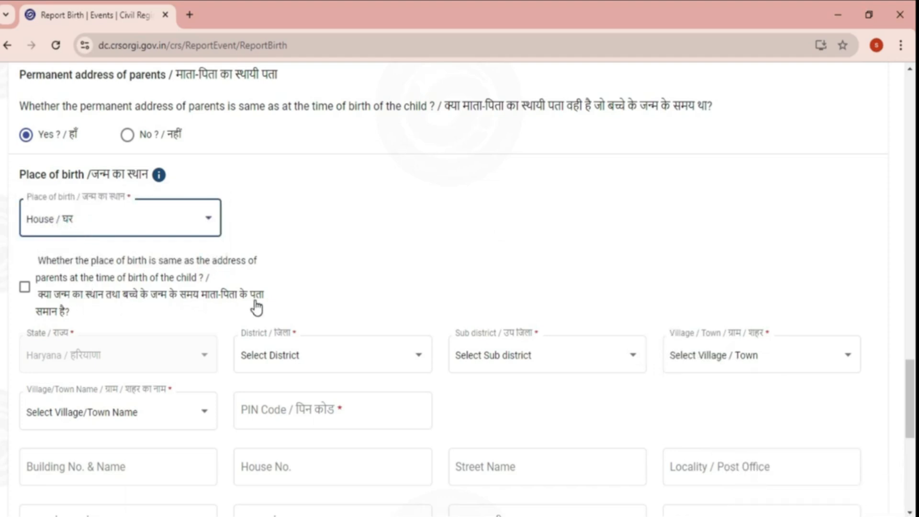
- Make the birthplace the parents' address and keep CIVIL HOSPITAL ELLENABAD as registration unit
{"action": "left_click", "coordinate": [27, 289]}
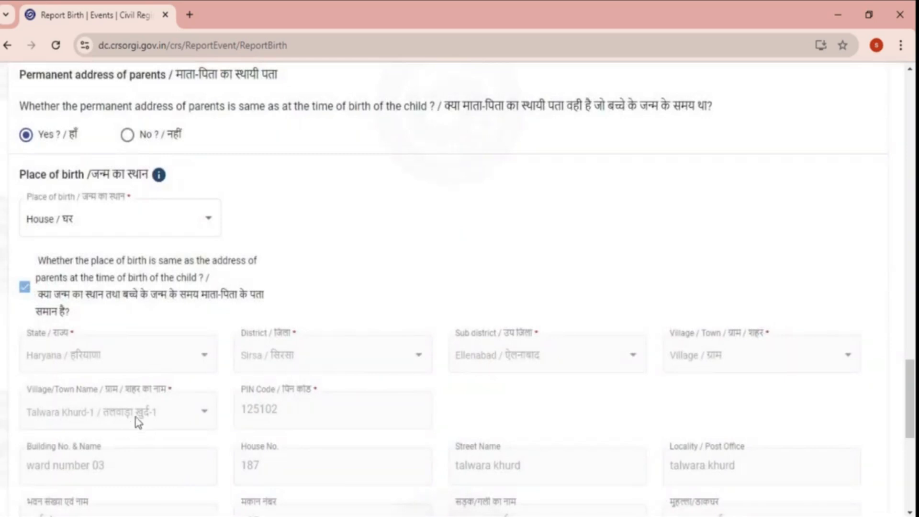
{"action": "scroll", "coordinate": [335, 411], "scroll_direction": "down", "scroll_amount": 4}
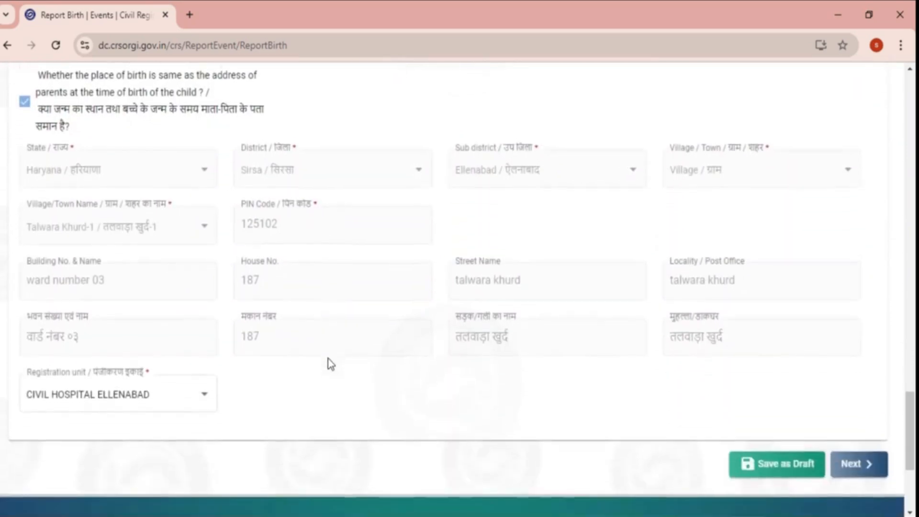
{"action": "left_click", "coordinate": [205, 401]}
{"action": "left_click", "coordinate": [206, 401]}
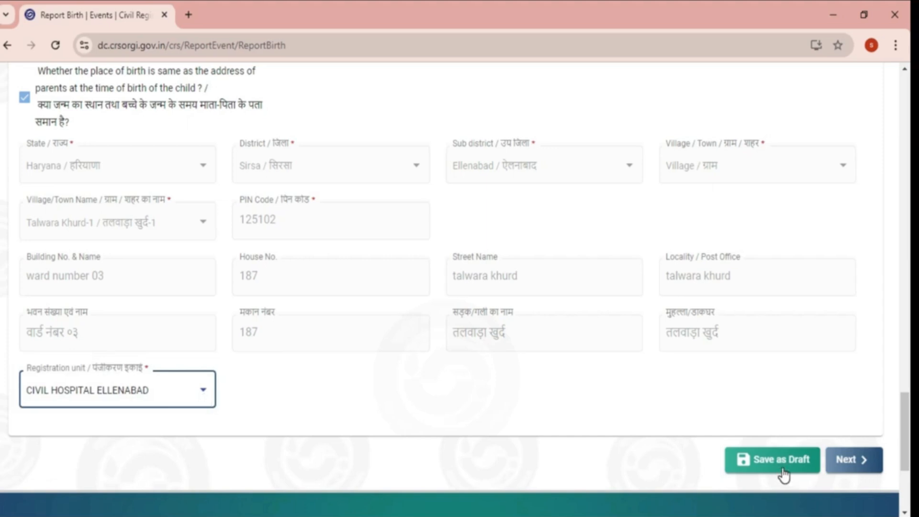
{"action": "left_click", "coordinate": [847, 461]}
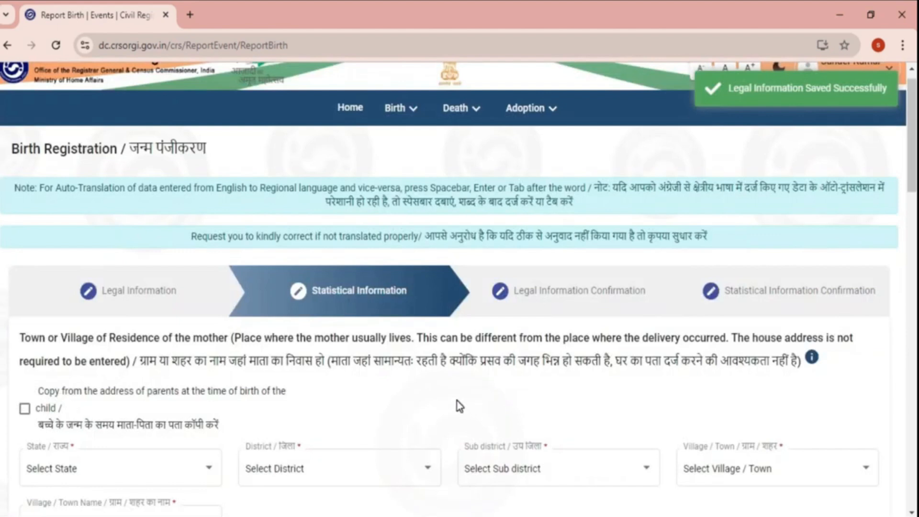
{"action": "scroll", "coordinate": [460, 406], "scroll_direction": "down", "scroll_amount": 1}
{"action": "scroll", "coordinate": [462, 378], "scroll_direction": "down", "scroll_amount": 2}
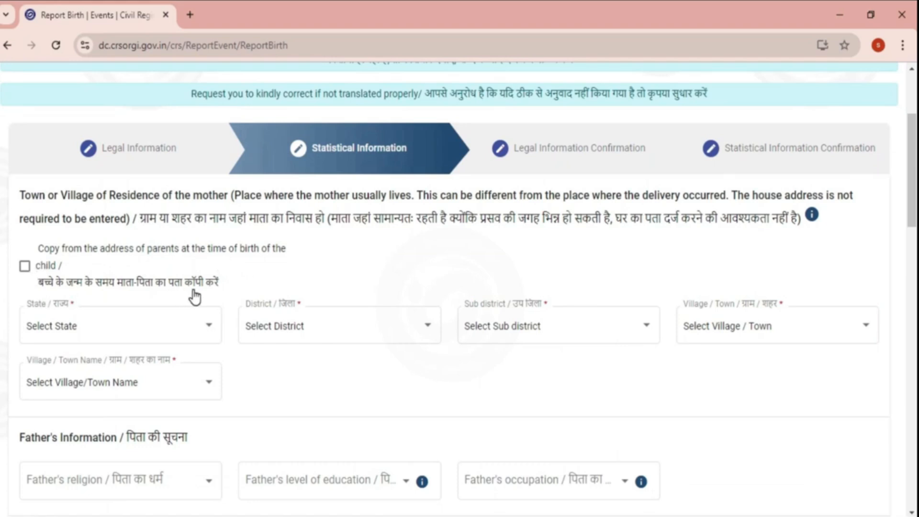
{"action": "left_click", "coordinate": [24, 268]}
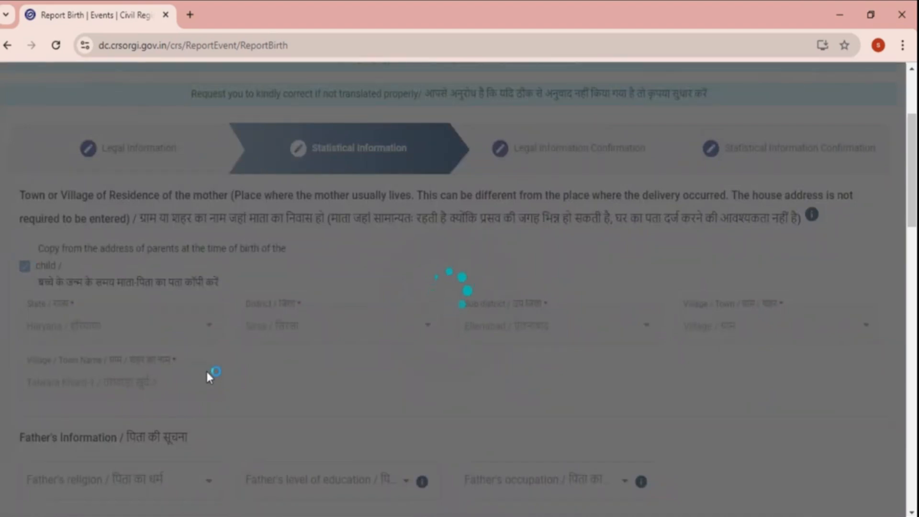
{"action": "scroll", "coordinate": [208, 372], "scroll_direction": "down", "scroll_amount": 3}
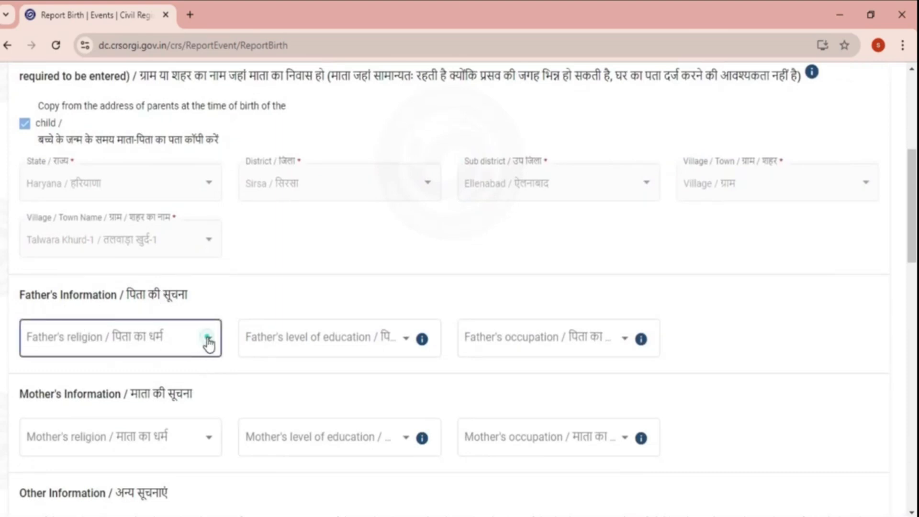
- Set the father's religion to Hindu, education to Class 2 and occupation to Agriculture Labourer
{"action": "left_click", "coordinate": [149, 354]}
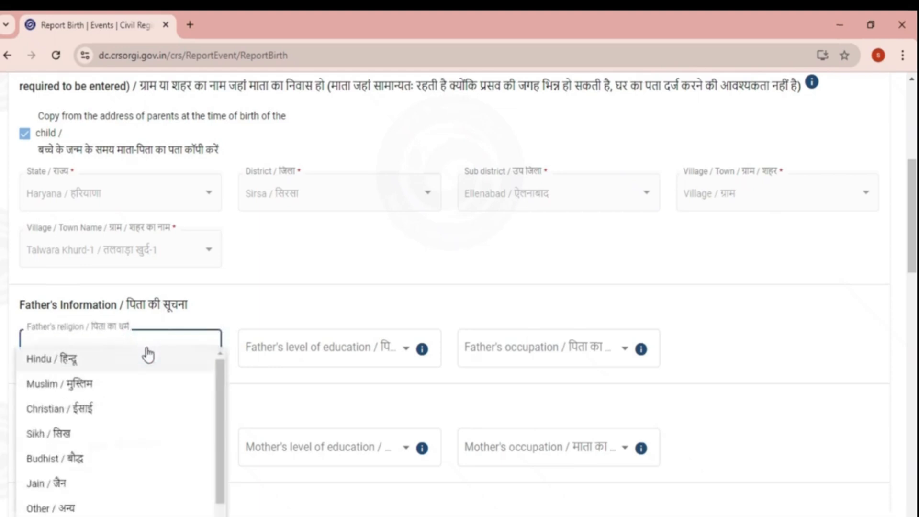
{"action": "left_click", "coordinate": [99, 363]}
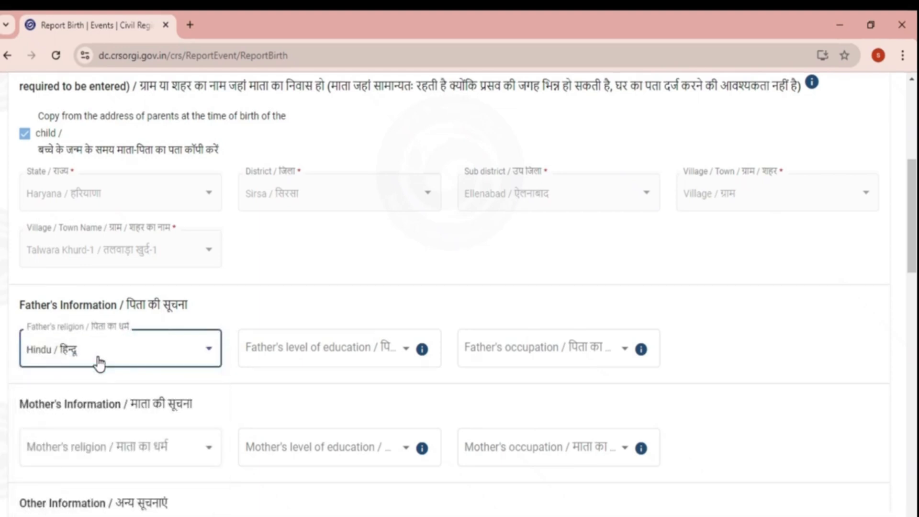
{"action": "left_click", "coordinate": [316, 367]}
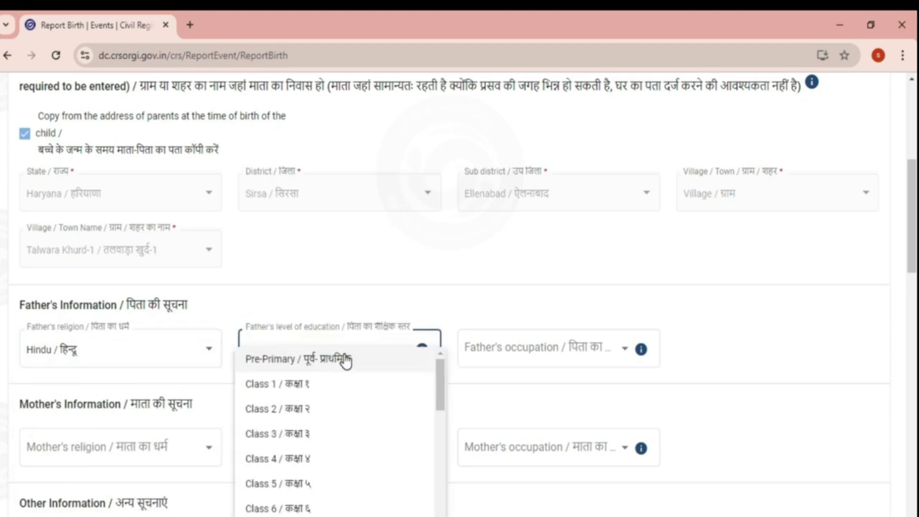
{"action": "left_click", "coordinate": [311, 410]}
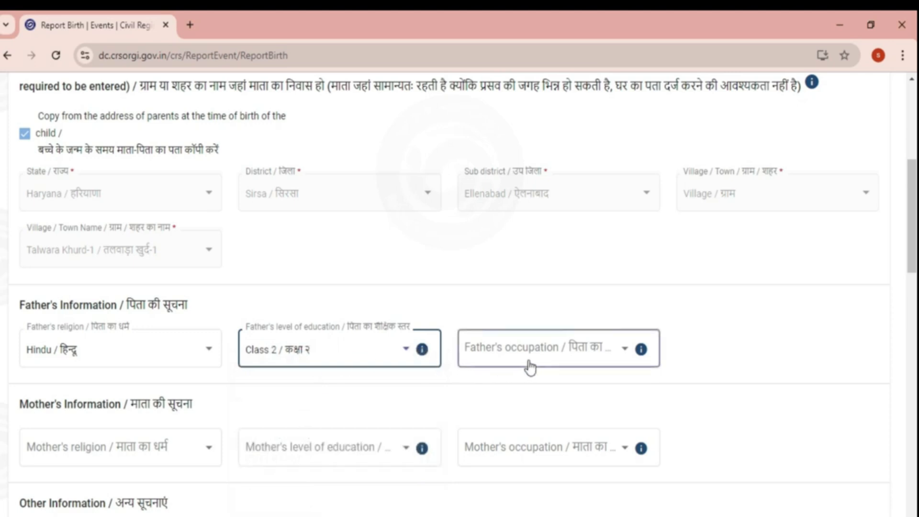
{"action": "left_click", "coordinate": [616, 360]}
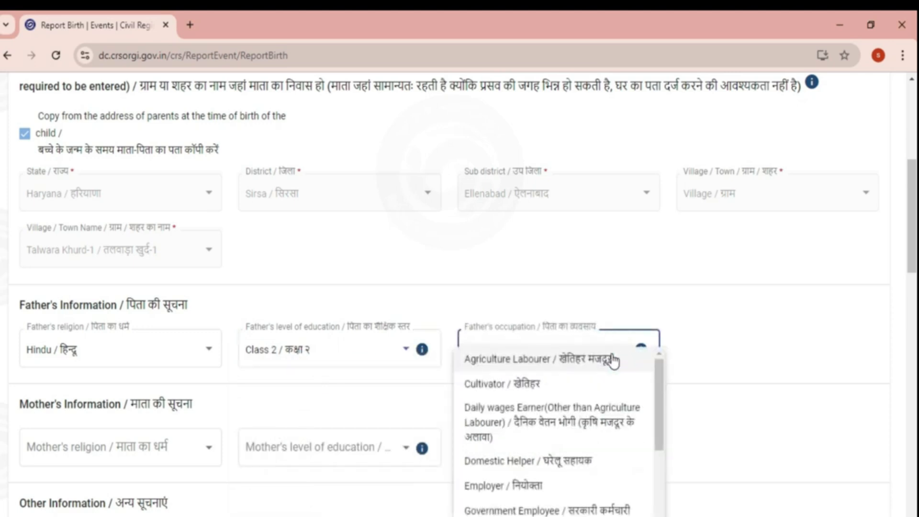
{"action": "scroll", "coordinate": [578, 395], "scroll_direction": "down", "scroll_amount": 1}
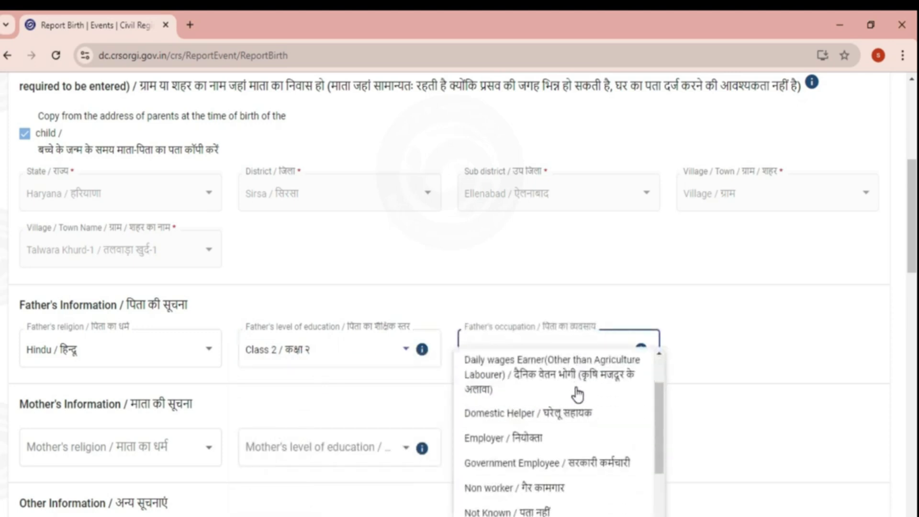
{"action": "scroll", "coordinate": [569, 396], "scroll_direction": "down", "scroll_amount": 1}
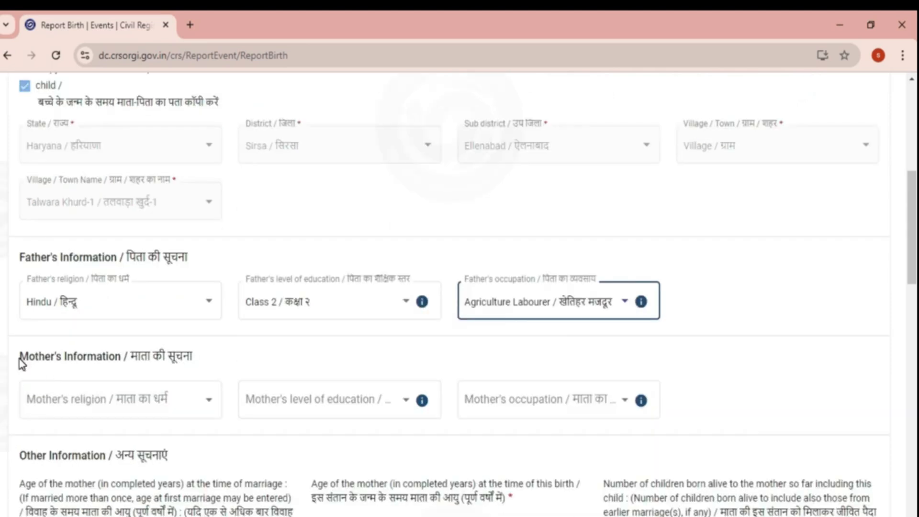
{"action": "left_click_drag", "start_coordinate": [21, 364], "coordinate": [168, 357]}
- Set the mother's religion to Hindu and her education to Class 2
{"action": "left_click", "coordinate": [189, 416]}
{"action": "left_click", "coordinate": [188, 412]}
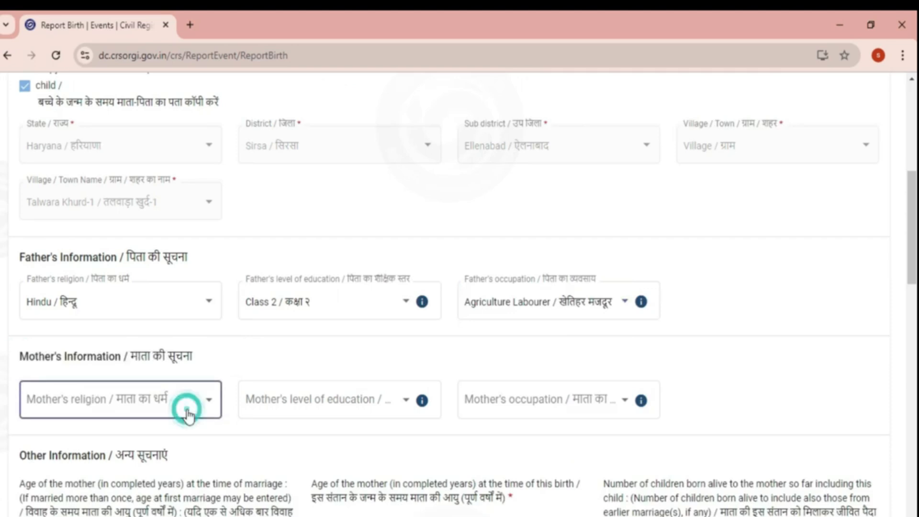
{"action": "left_click", "coordinate": [89, 270]}
{"action": "left_click", "coordinate": [348, 404]}
{"action": "left_click", "coordinate": [299, 318]}
{"action": "left_click", "coordinate": [555, 401]}
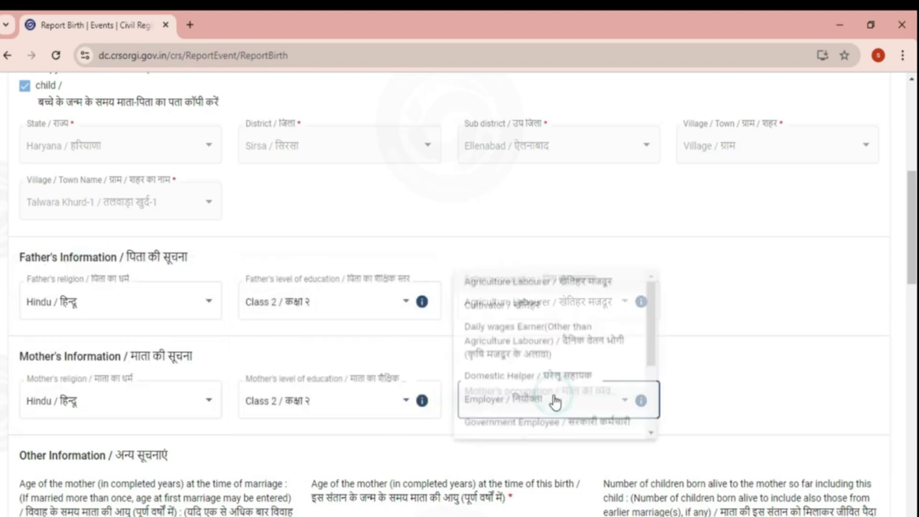
{"action": "scroll", "coordinate": [543, 423], "scroll_direction": "down", "scroll_amount": 2}
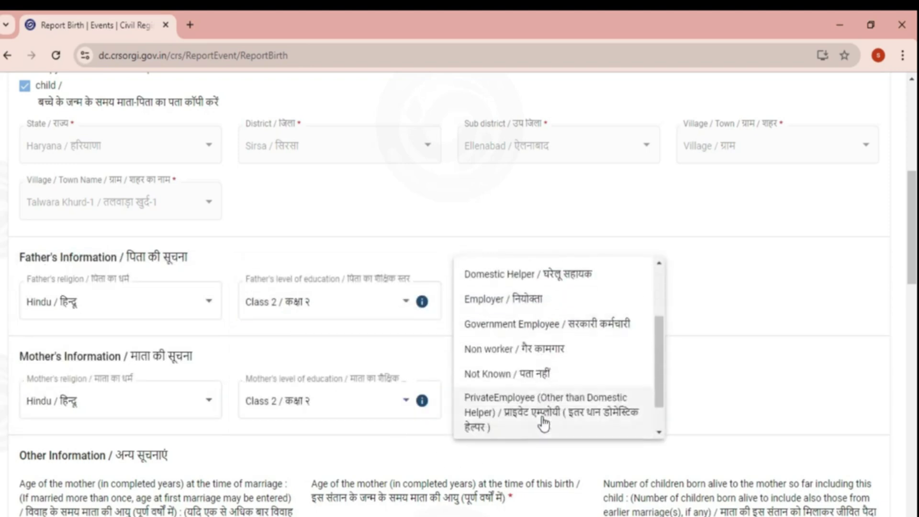
{"action": "scroll", "coordinate": [544, 424], "scroll_direction": "down", "scroll_amount": 1}
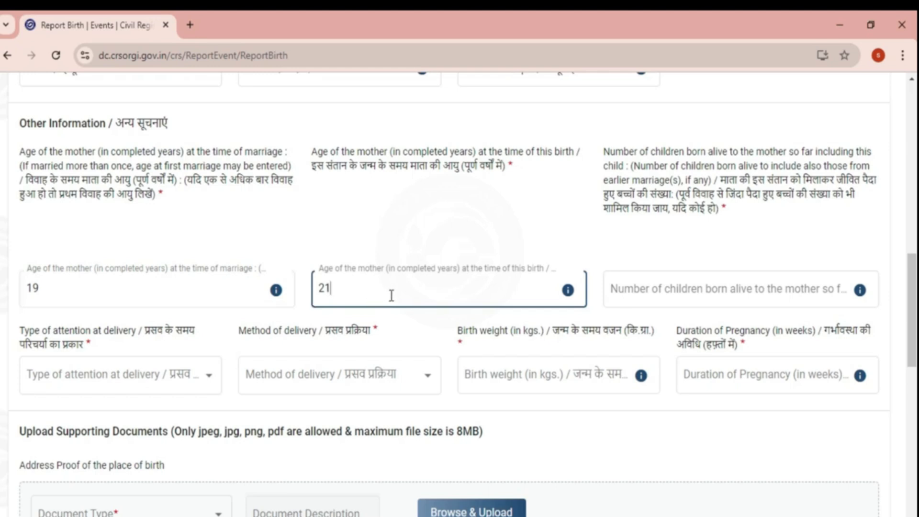
- Record 3 children born alive, a traditional birth attendant and a Normal delivery
{"action": "left_click", "coordinate": [647, 303]}
{"action": "type", "text": "3"}
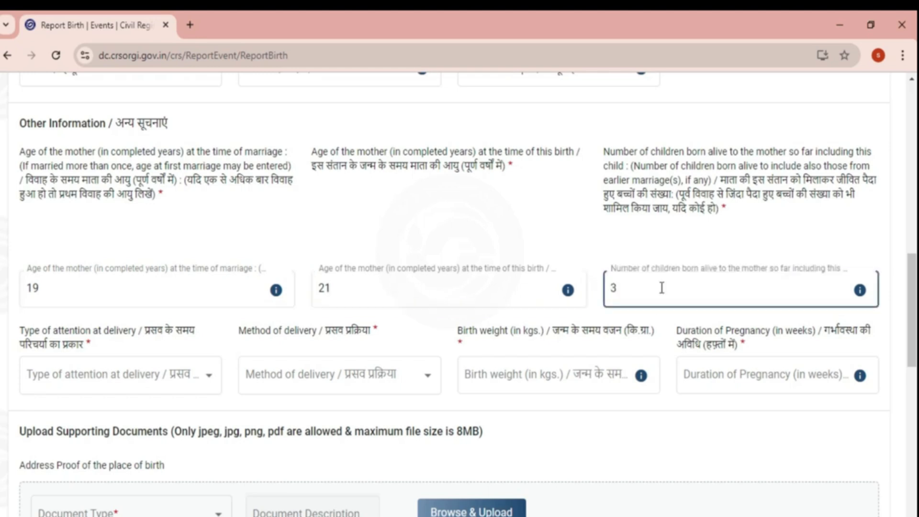
{"action": "scroll", "coordinate": [662, 288], "scroll_direction": "down", "scroll_amount": 1}
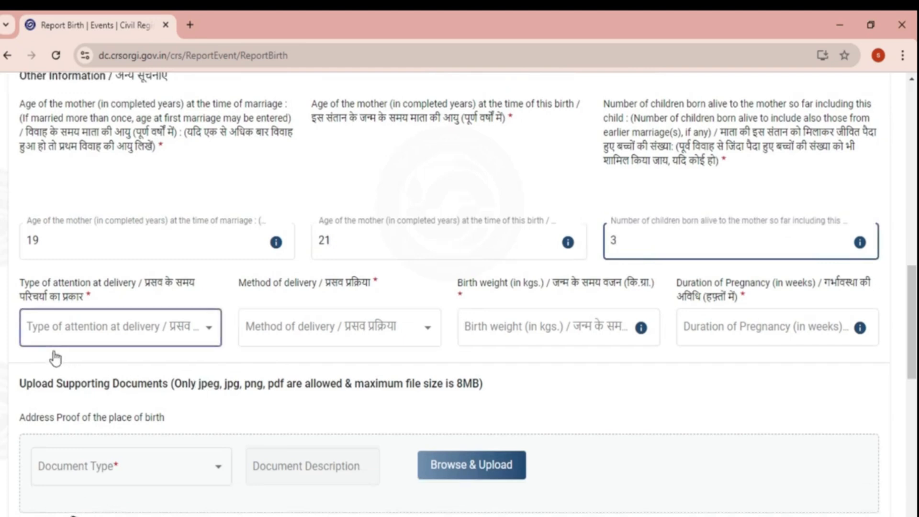
{"action": "left_click", "coordinate": [153, 336]}
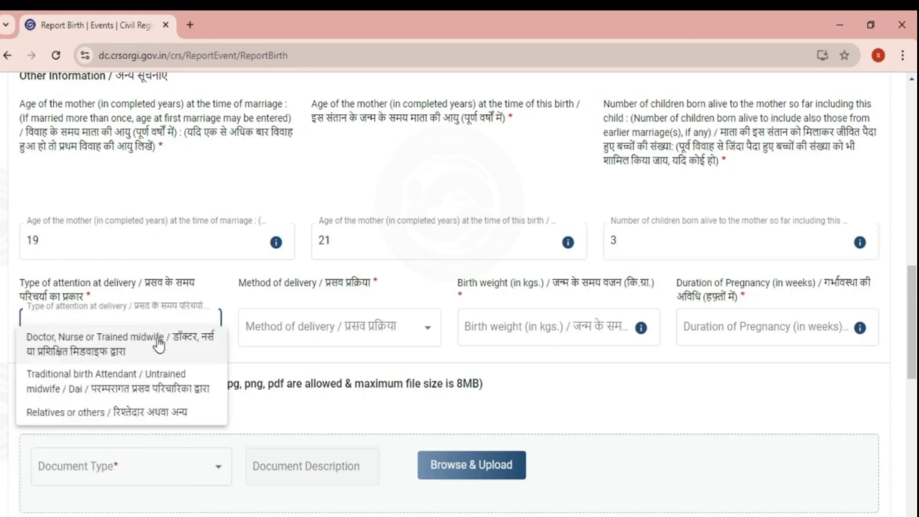
{"action": "scroll", "coordinate": [161, 347], "scroll_direction": "down", "scroll_amount": 2}
{"action": "scroll", "coordinate": [161, 335], "scroll_direction": "up", "scroll_amount": 2}
{"action": "left_click", "coordinate": [144, 379]}
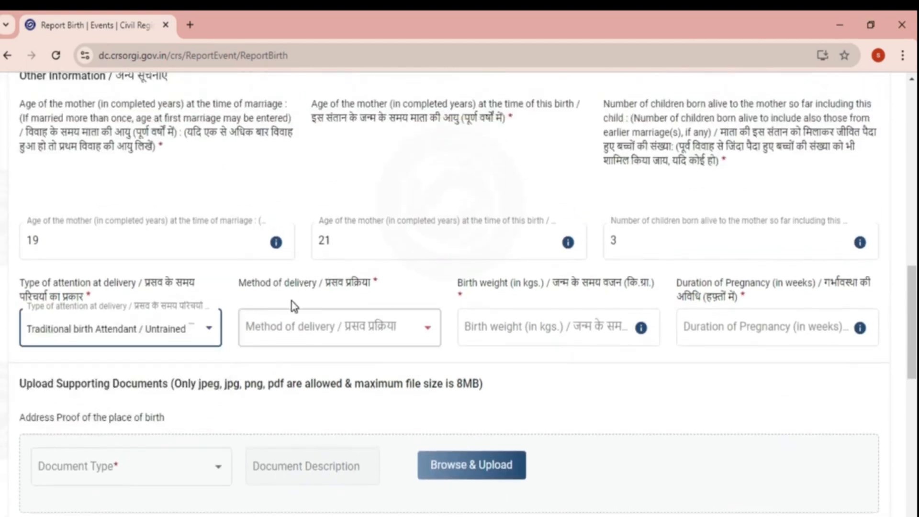
{"action": "left_click", "coordinate": [411, 330]}
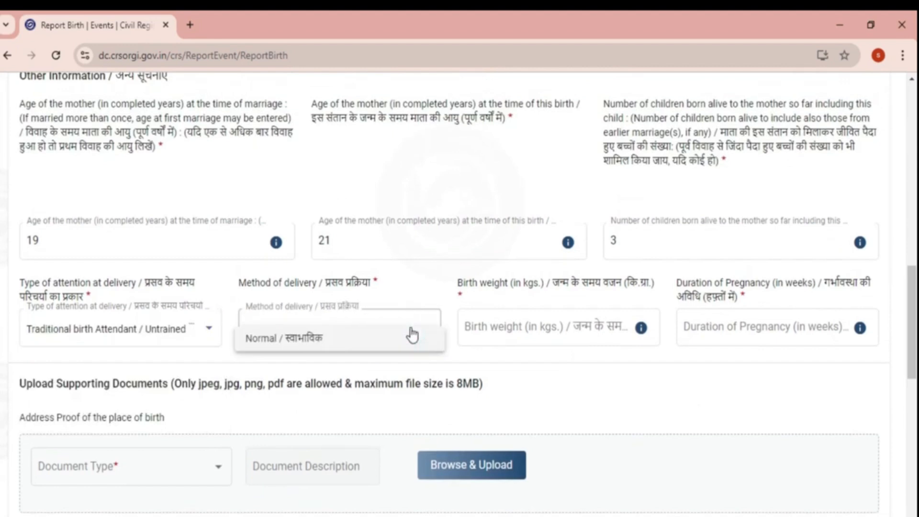
{"action": "left_click", "coordinate": [319, 343]}
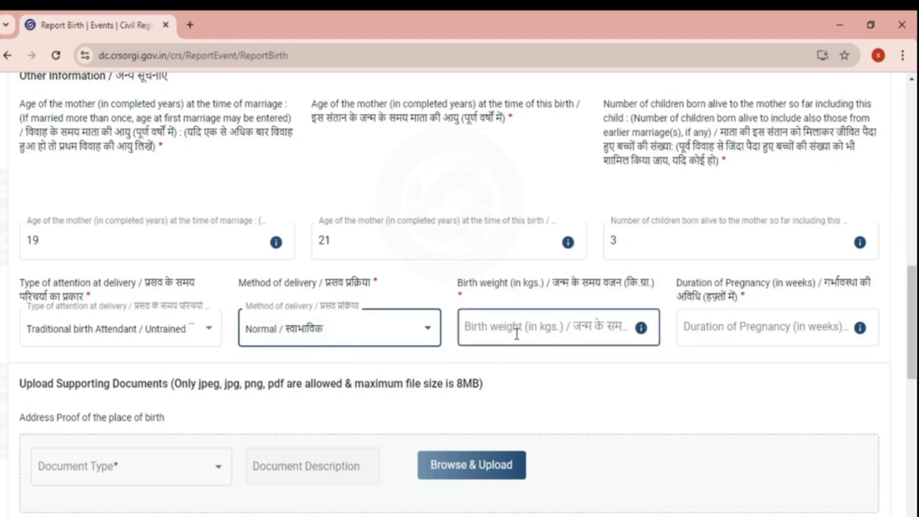
- Enter a birth weight of 3 kg and a pregnancy duration of 39 weeks
{"action": "left_click", "coordinate": [535, 329]}
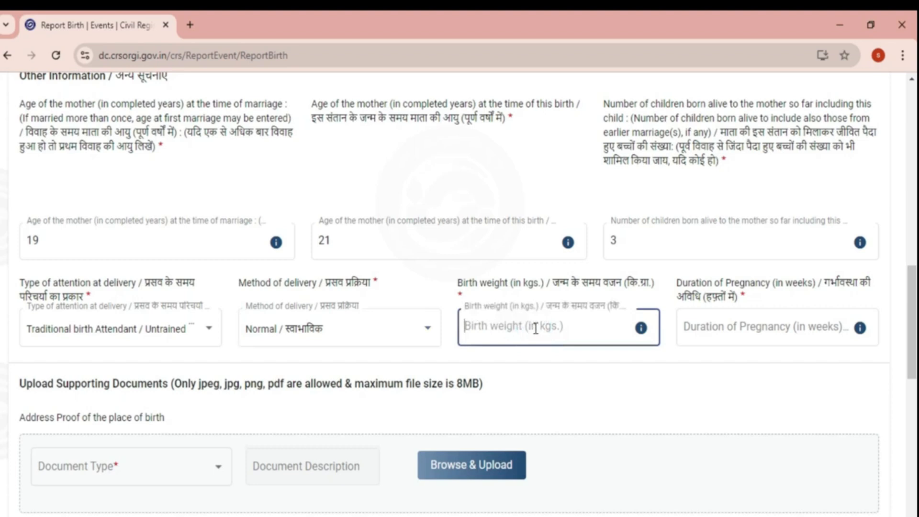
{"action": "left_click", "coordinate": [536, 330]}
{"action": "left_click", "coordinate": [493, 345]}
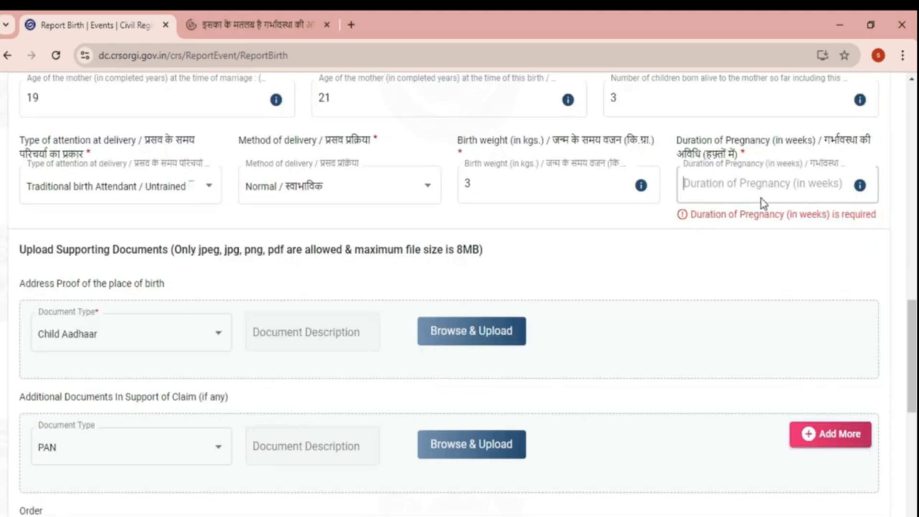
{"action": "left_click", "coordinate": [712, 187]}
{"action": "type", "text": "39"}
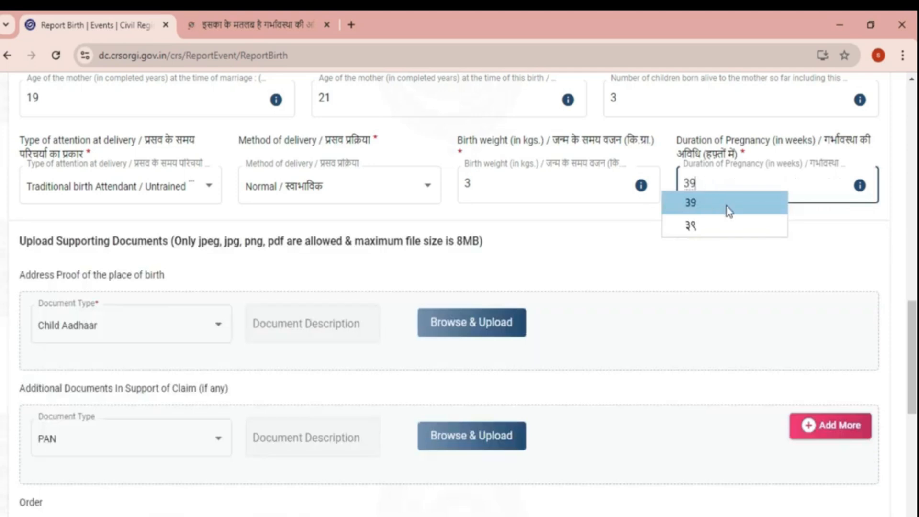
{"action": "left_click", "coordinate": [727, 205]}
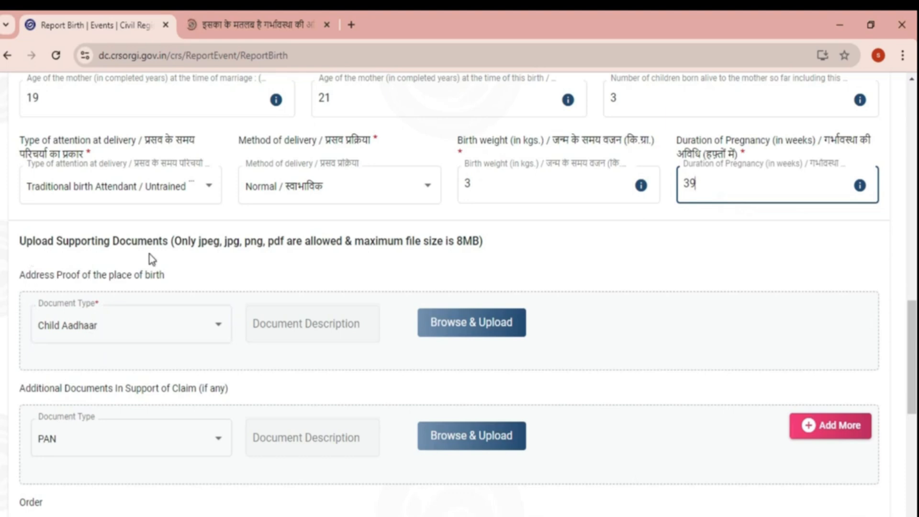
{"action": "scroll", "coordinate": [153, 260], "scroll_direction": "down", "scroll_amount": 2}
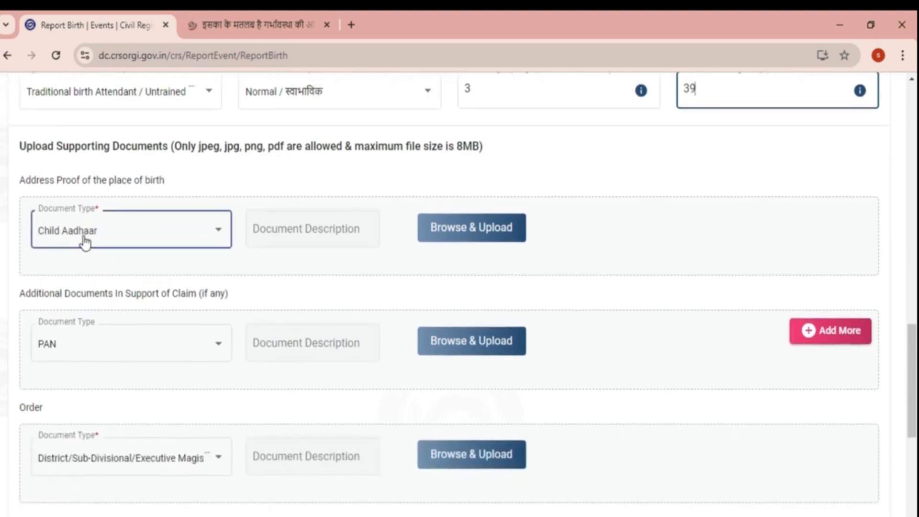
- Set the address proof document type to Child Aadhaar, keeping PAN as the additional document
{"action": "left_click", "coordinate": [103, 236]}
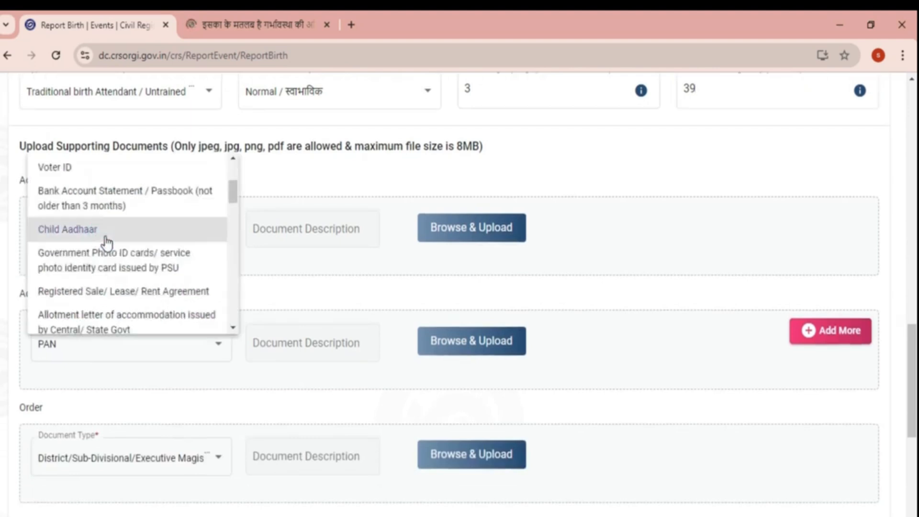
{"action": "left_click", "coordinate": [106, 231]}
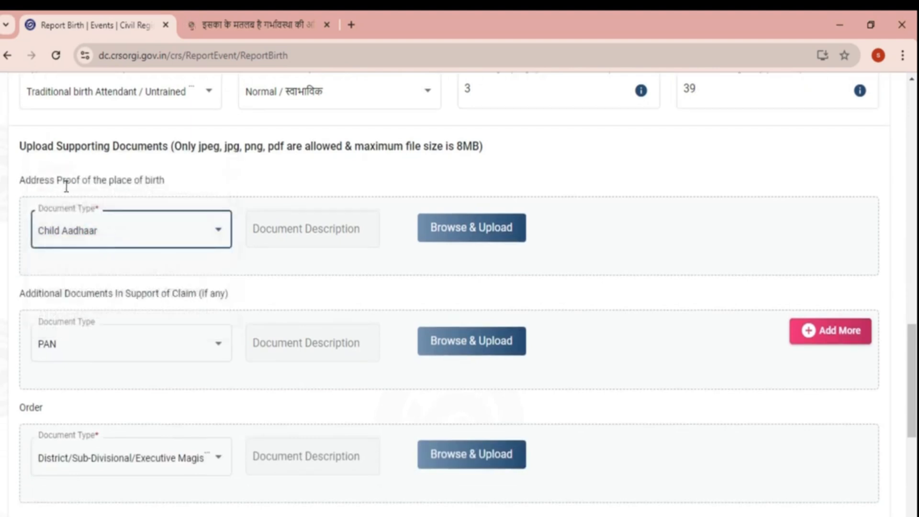
{"action": "scroll", "coordinate": [153, 254], "scroll_direction": "down", "scroll_amount": 2}
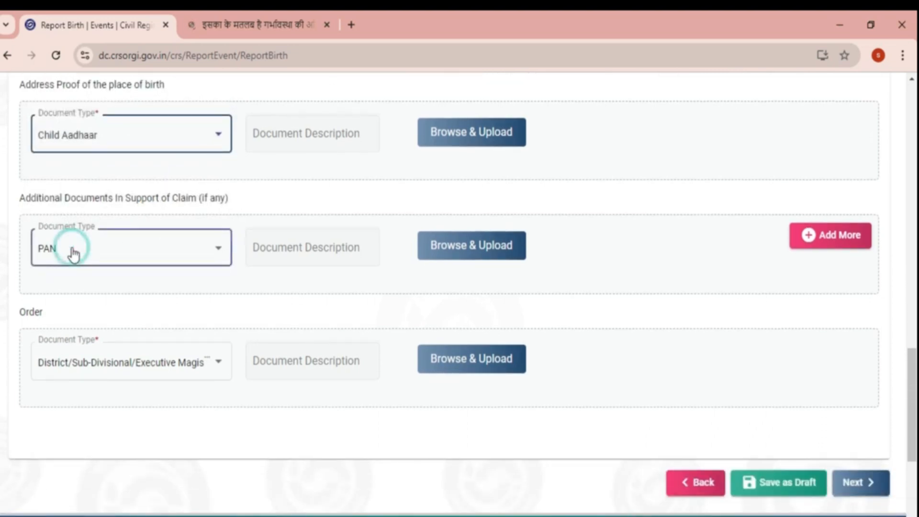
{"action": "left_click", "coordinate": [70, 254]}
- Choose District/Sub-Divisional/Executive Magistrate Order as the order type and continue to confirmation
{"action": "scroll", "coordinate": [110, 336], "scroll_direction": "down", "scroll_amount": 1}
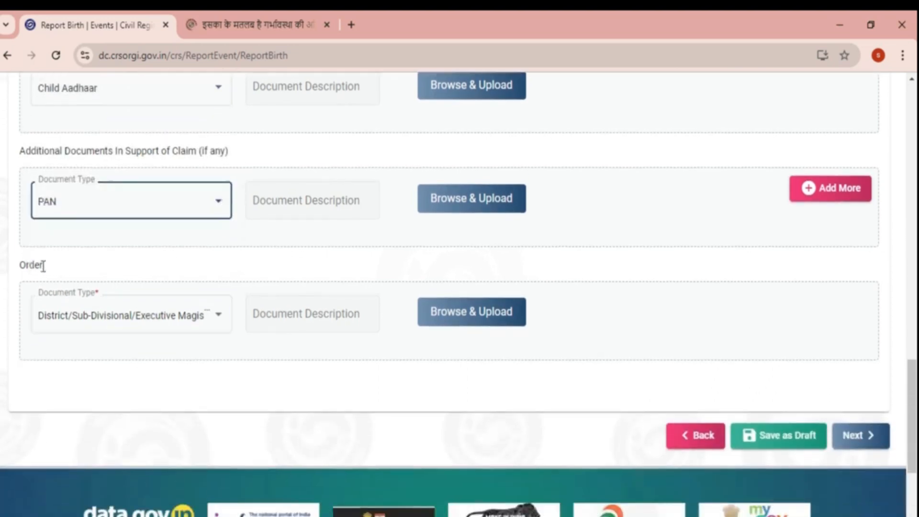
{"action": "left_click", "coordinate": [88, 333]}
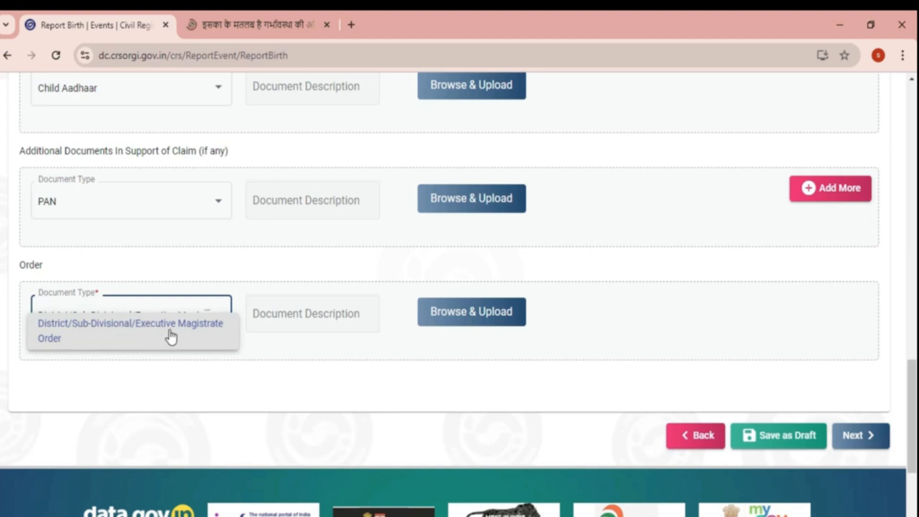
{"action": "left_click", "coordinate": [128, 388]}
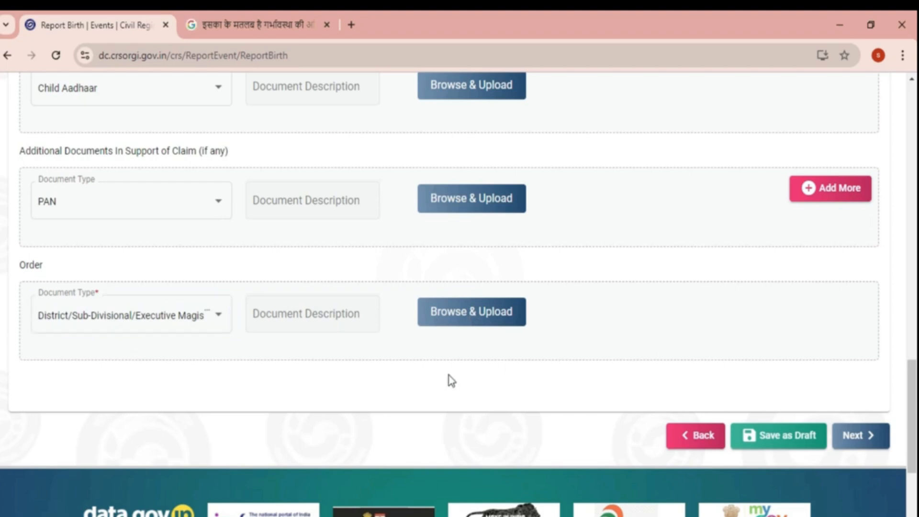
{"action": "scroll", "coordinate": [449, 380], "scroll_direction": "up", "scroll_amount": 2}
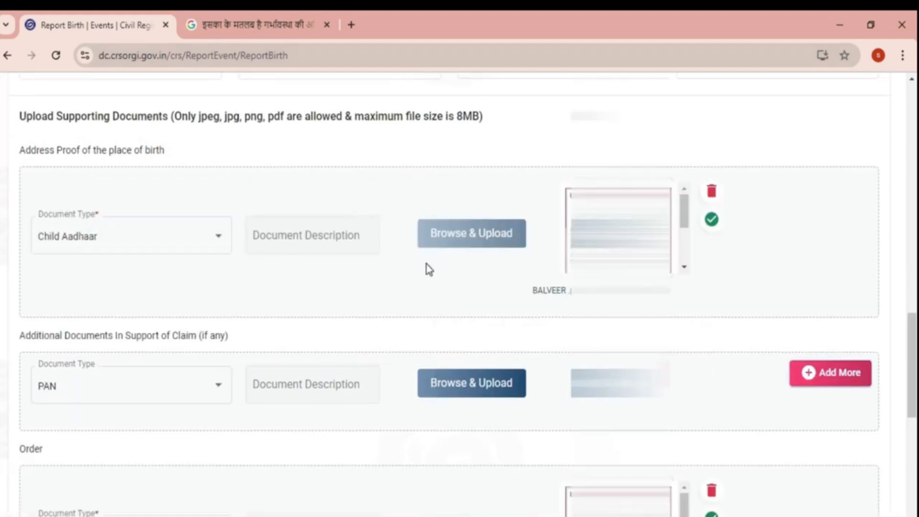
{"action": "scroll", "coordinate": [415, 289], "scroll_direction": "down", "scroll_amount": 6}
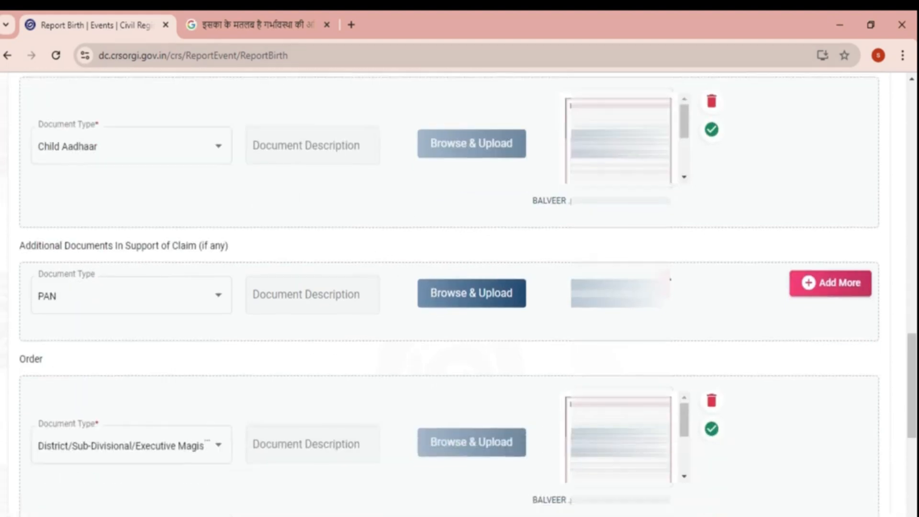
{"action": "scroll", "coordinate": [415, 289], "scroll_direction": "down", "scroll_amount": 2}
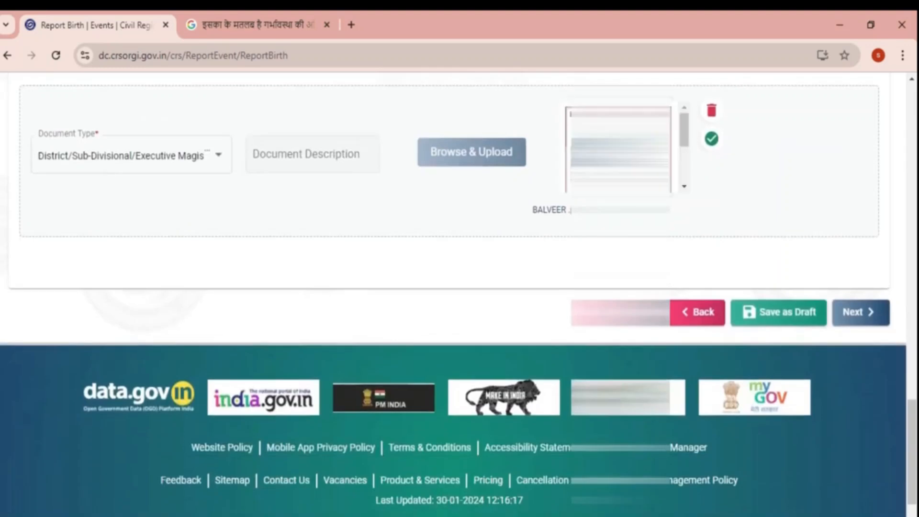
{"action": "left_click", "coordinate": [852, 320]}
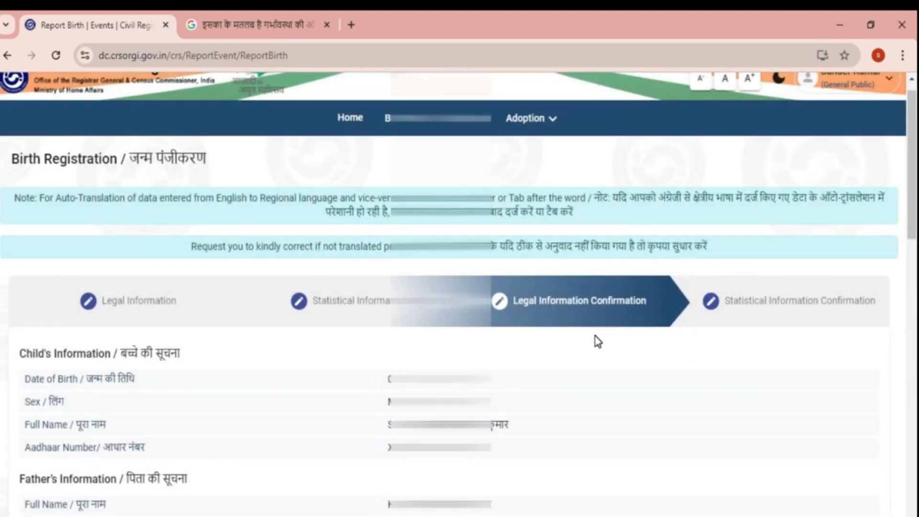
- Review the child, parents, addresses, place of birth and informant details, then proceed to statistical confirmation
{"action": "scroll", "coordinate": [599, 347], "scroll_direction": "down", "scroll_amount": 1}
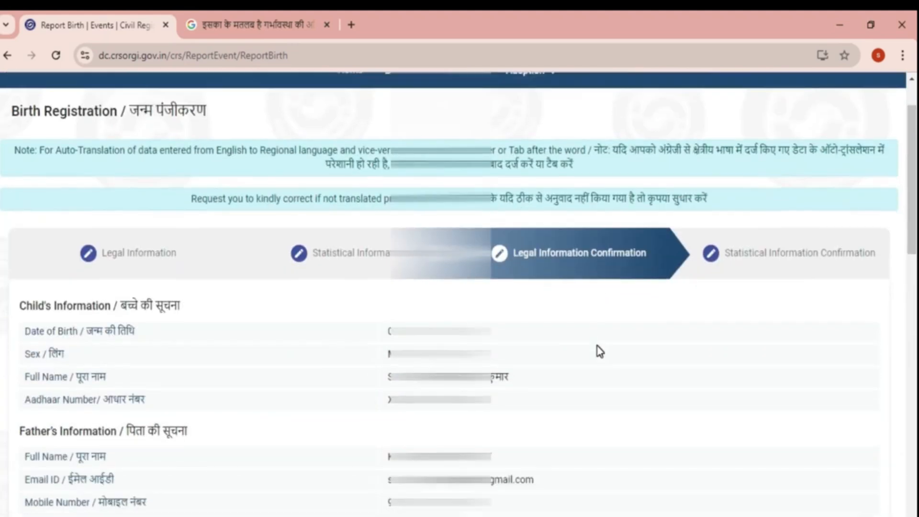
{"action": "scroll", "coordinate": [600, 351], "scroll_direction": "down", "scroll_amount": 4}
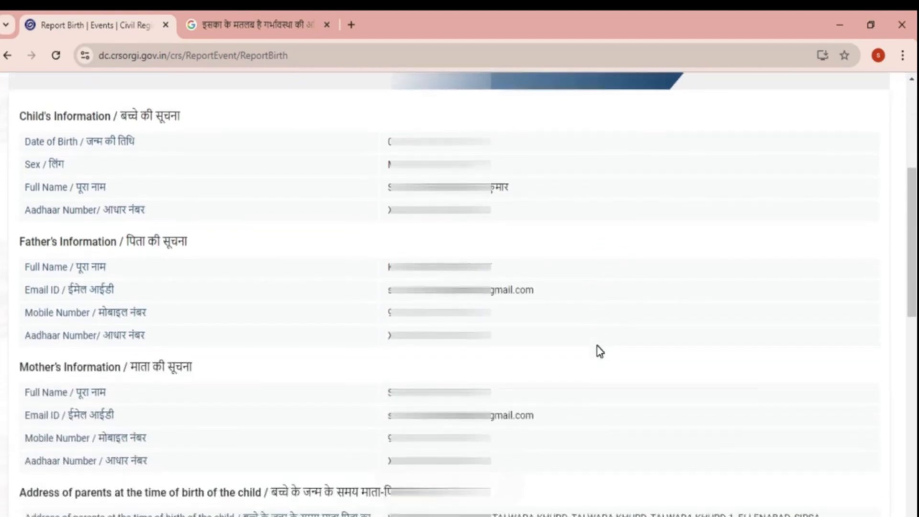
{"action": "scroll", "coordinate": [493, 338], "scroll_direction": "down", "scroll_amount": 4}
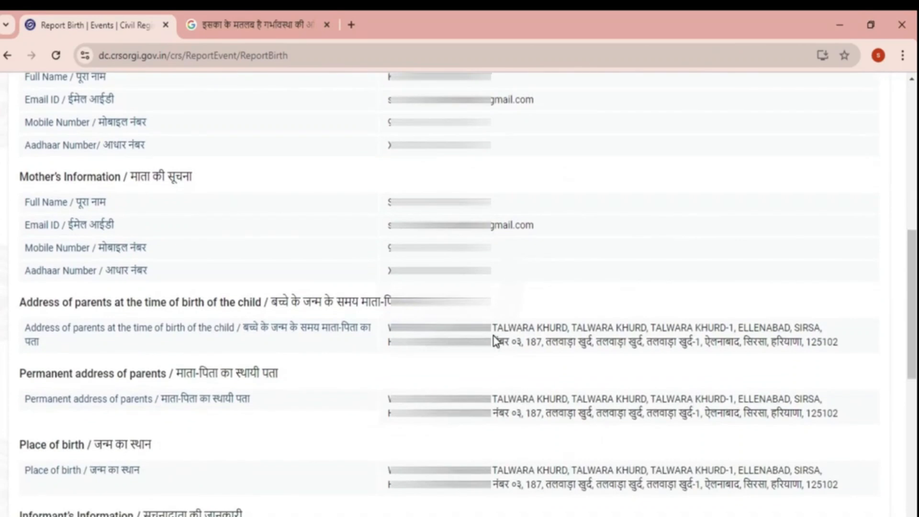
{"action": "scroll", "coordinate": [493, 336], "scroll_direction": "up", "scroll_amount": 5}
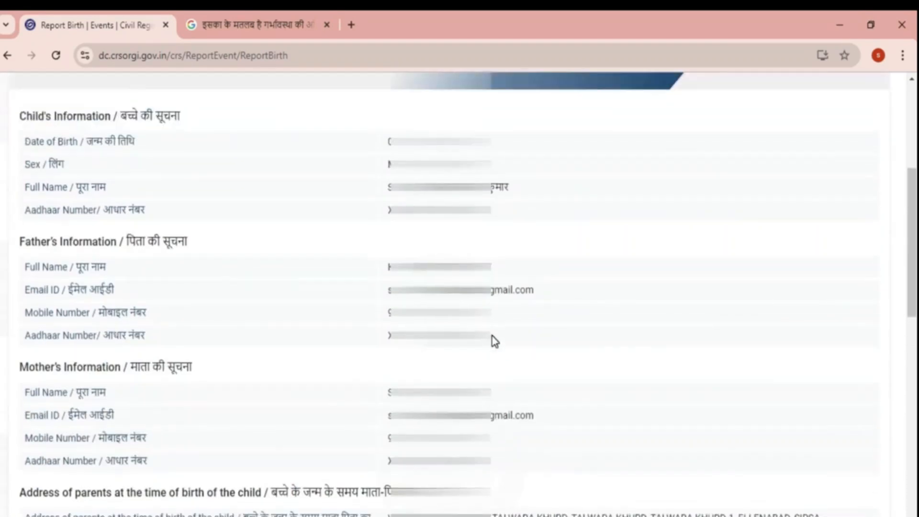
{"action": "scroll", "coordinate": [493, 340], "scroll_direction": "down", "scroll_amount": 5}
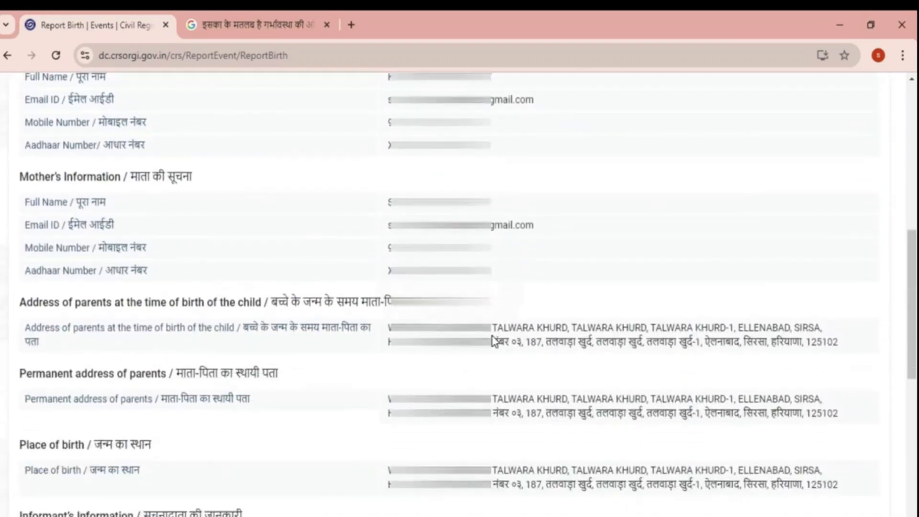
{"action": "scroll", "coordinate": [493, 340], "scroll_direction": "down", "scroll_amount": 3}
{"action": "scroll", "coordinate": [495, 341], "scroll_direction": "down", "scroll_amount": 2}
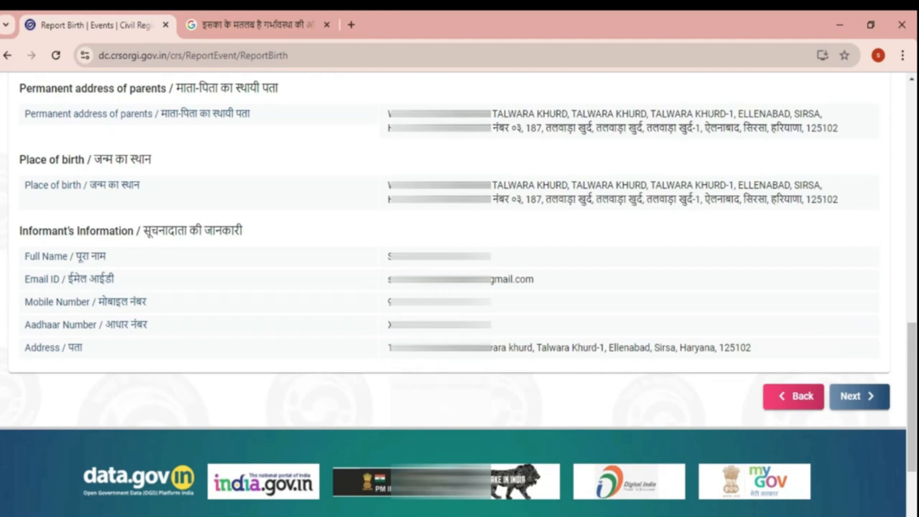
{"action": "scroll", "coordinate": [546, 469], "scroll_direction": "up", "scroll_amount": 2}
{"action": "scroll", "coordinate": [545, 479], "scroll_direction": "down", "scroll_amount": 1}
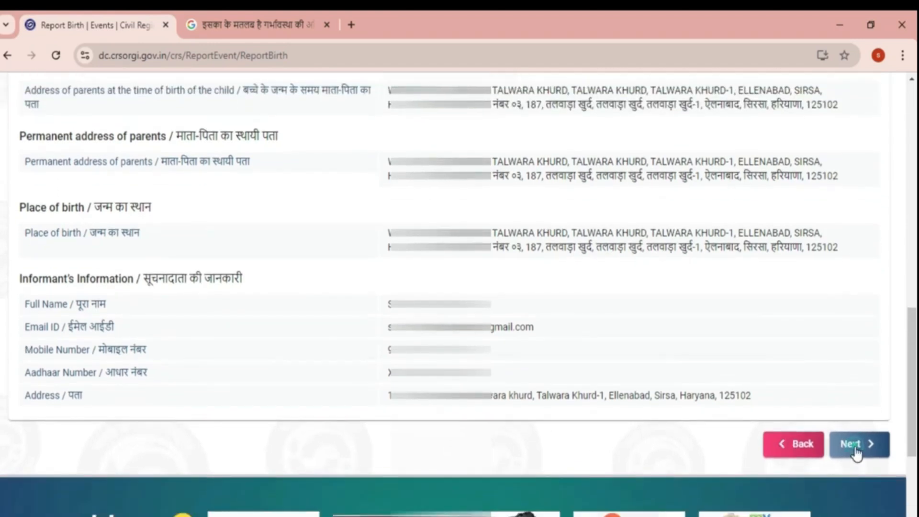
{"action": "left_click", "coordinate": [856, 450]}
- Review the statistical details and set the Certificate Option to BOTH
{"action": "scroll", "coordinate": [620, 459], "scroll_direction": "down", "scroll_amount": 4}
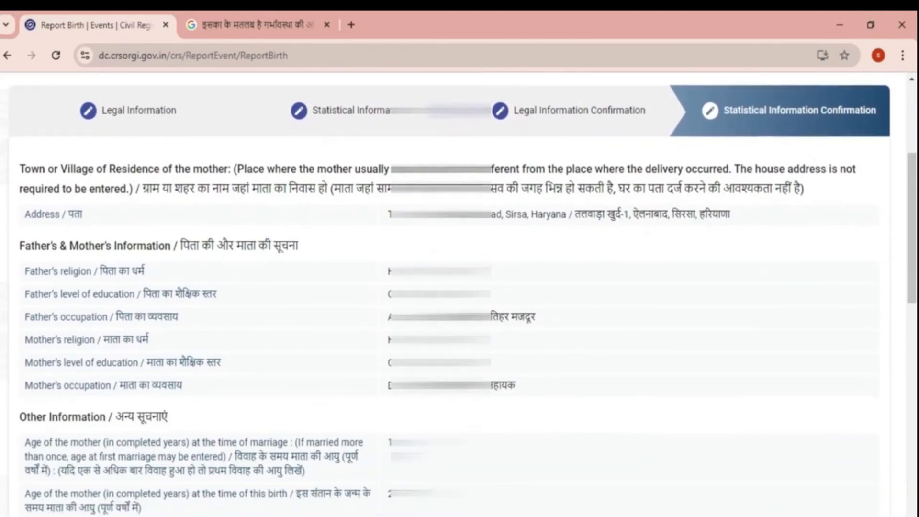
{"action": "scroll", "coordinate": [450, 287], "scroll_direction": "down", "scroll_amount": 3}
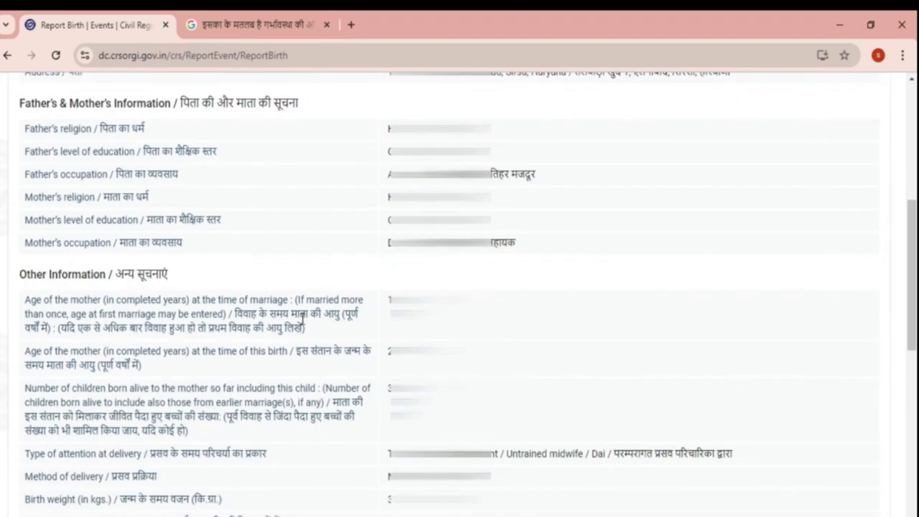
{"action": "scroll", "coordinate": [302, 319], "scroll_direction": "down", "scroll_amount": 4}
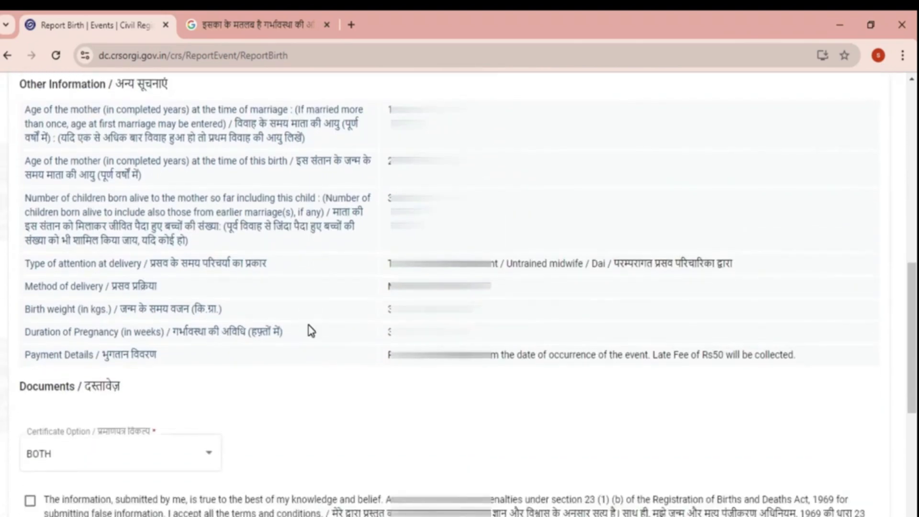
{"action": "scroll", "coordinate": [311, 331], "scroll_direction": "down", "scroll_amount": 1}
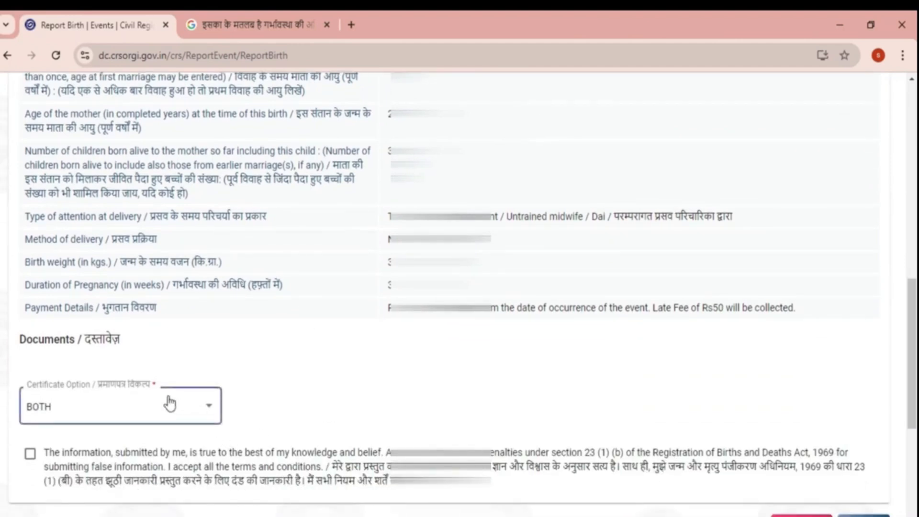
{"action": "left_click", "coordinate": [198, 413]}
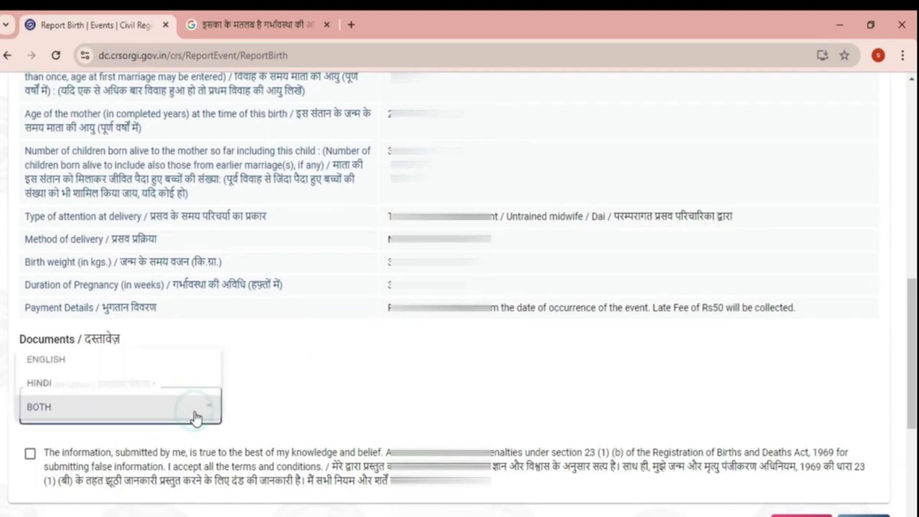
{"action": "left_click", "coordinate": [98, 415]}
- Tick the truthfulness declaration and submit the birth registration application
{"action": "scroll", "coordinate": [99, 415], "scroll_direction": "down", "scroll_amount": 5}
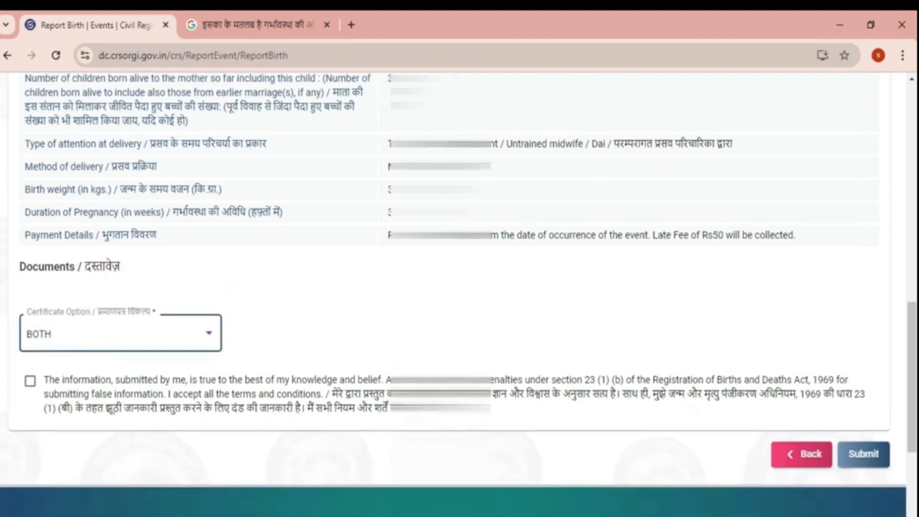
{"action": "left_click", "coordinate": [30, 265]}
{"action": "scroll", "coordinate": [330, 278], "scroll_direction": "up", "scroll_amount": 4}
{"action": "scroll", "coordinate": [344, 287], "scroll_direction": "down", "scroll_amount": 4}
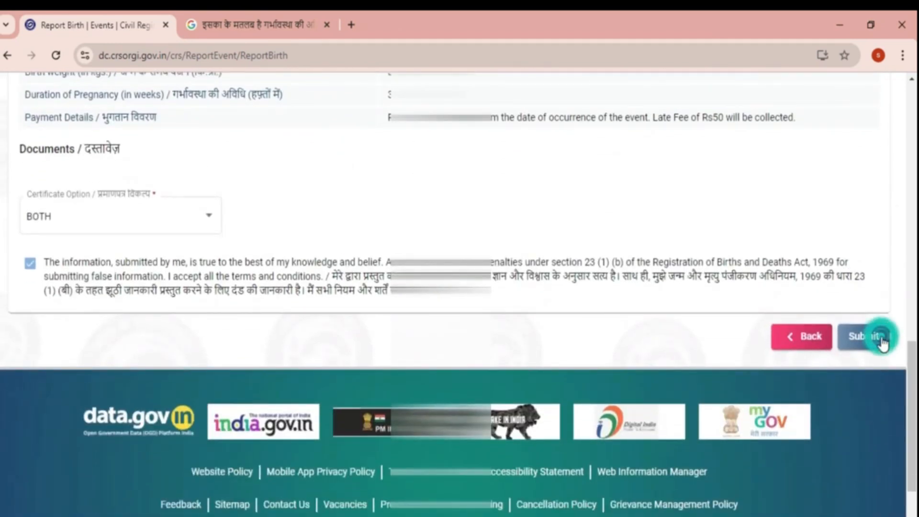
{"action": "left_click", "coordinate": [869, 336]}
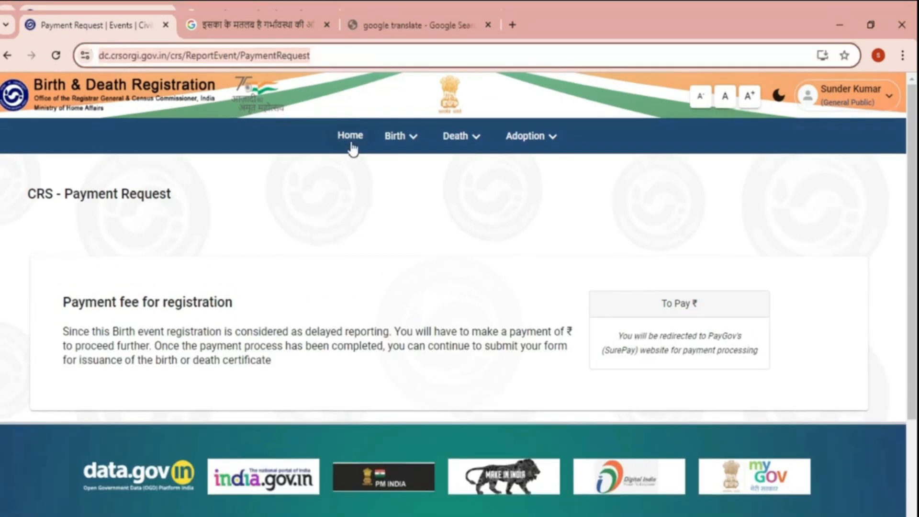
- Return to the Home dashboard and list the Self Reported Applications for Birth events
{"action": "left_click", "coordinate": [351, 144]}
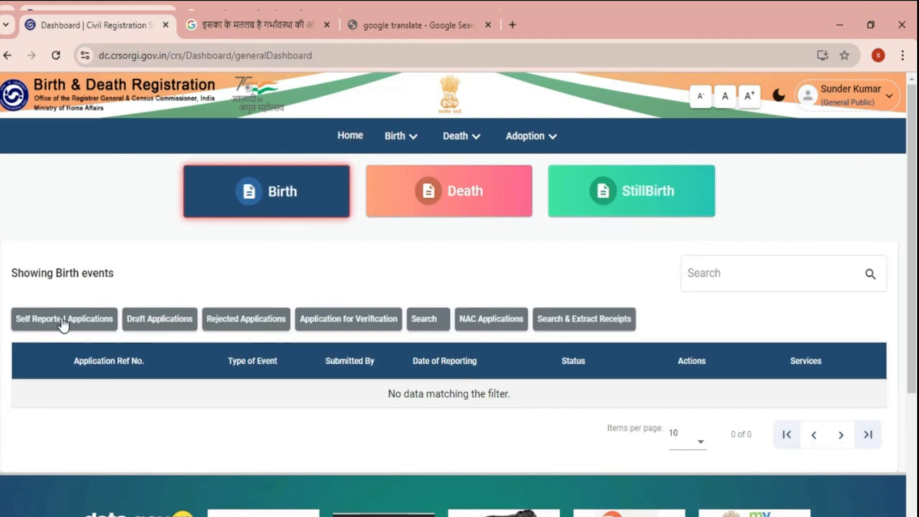
{"action": "left_click", "coordinate": [46, 325]}
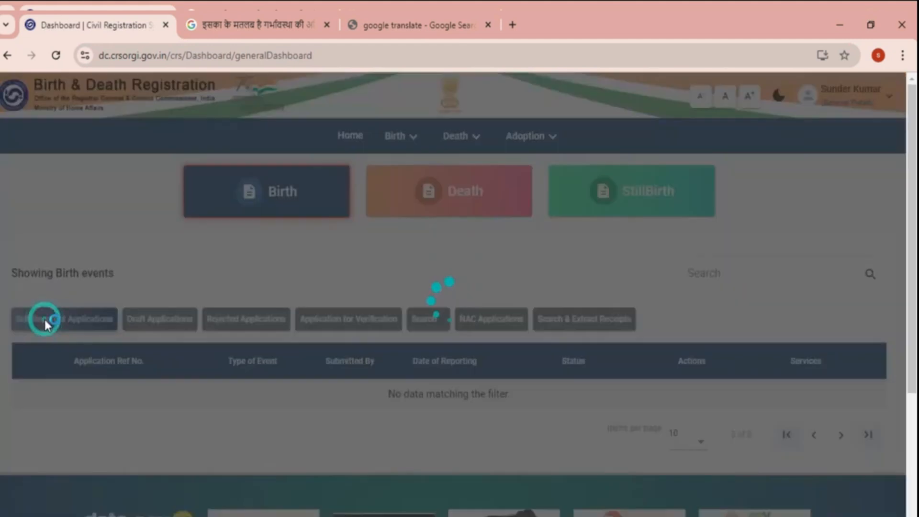